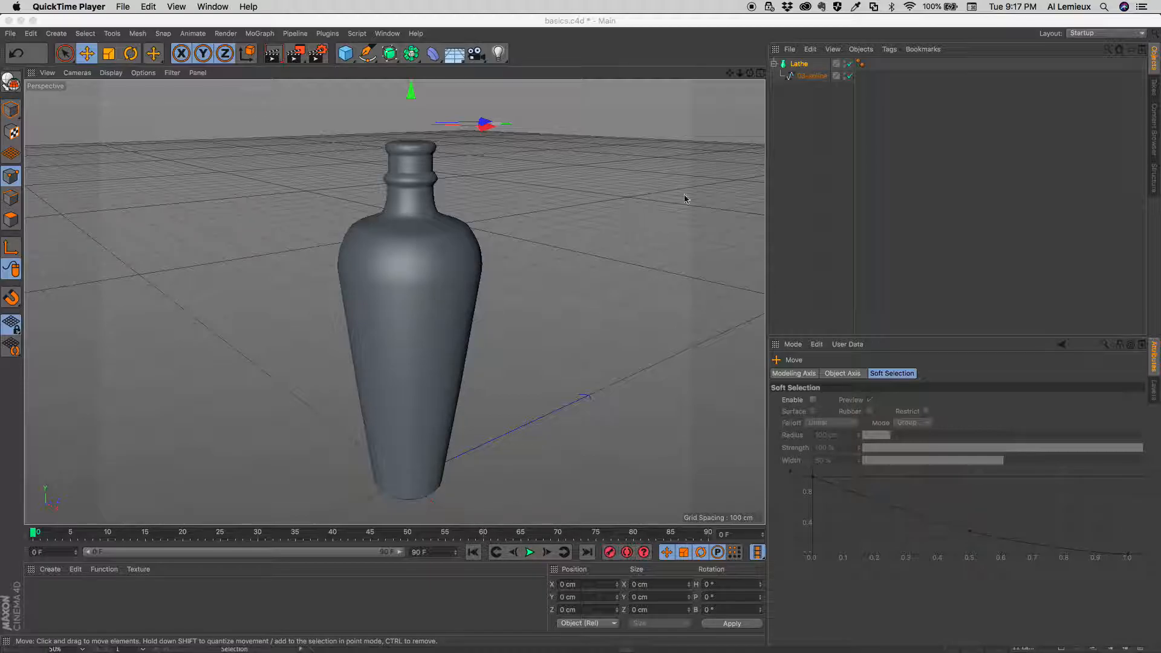
- Rename the Lathe object as Vase
left_click(799, 64)
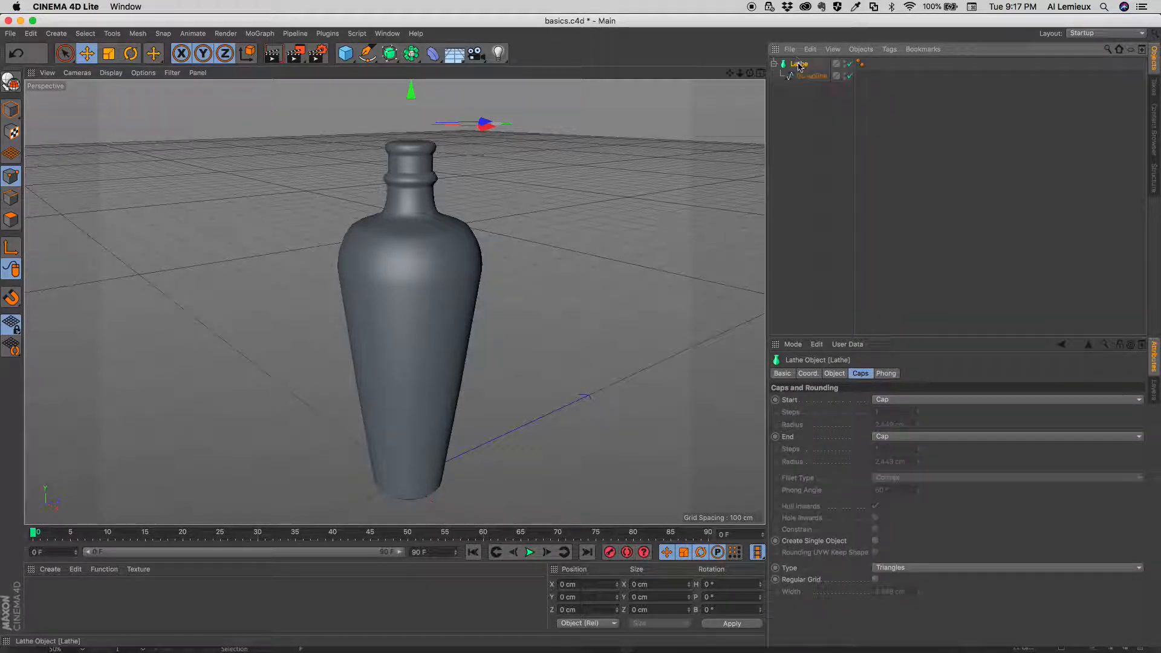
double_click(799, 64)
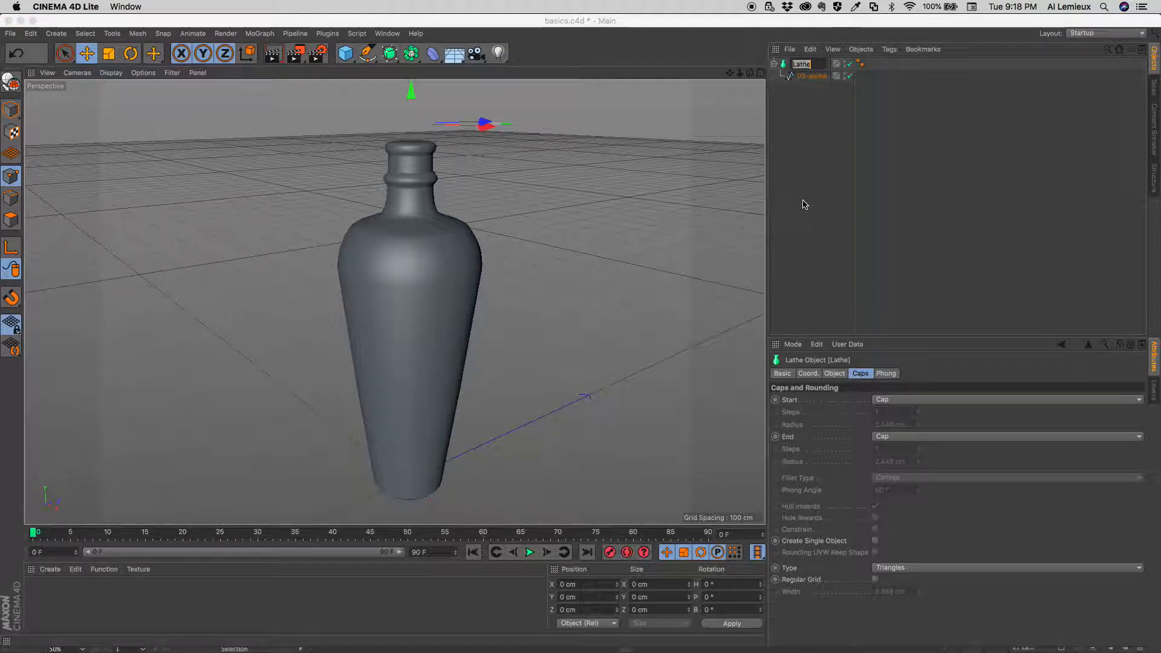
type("Vase")
key("Return")
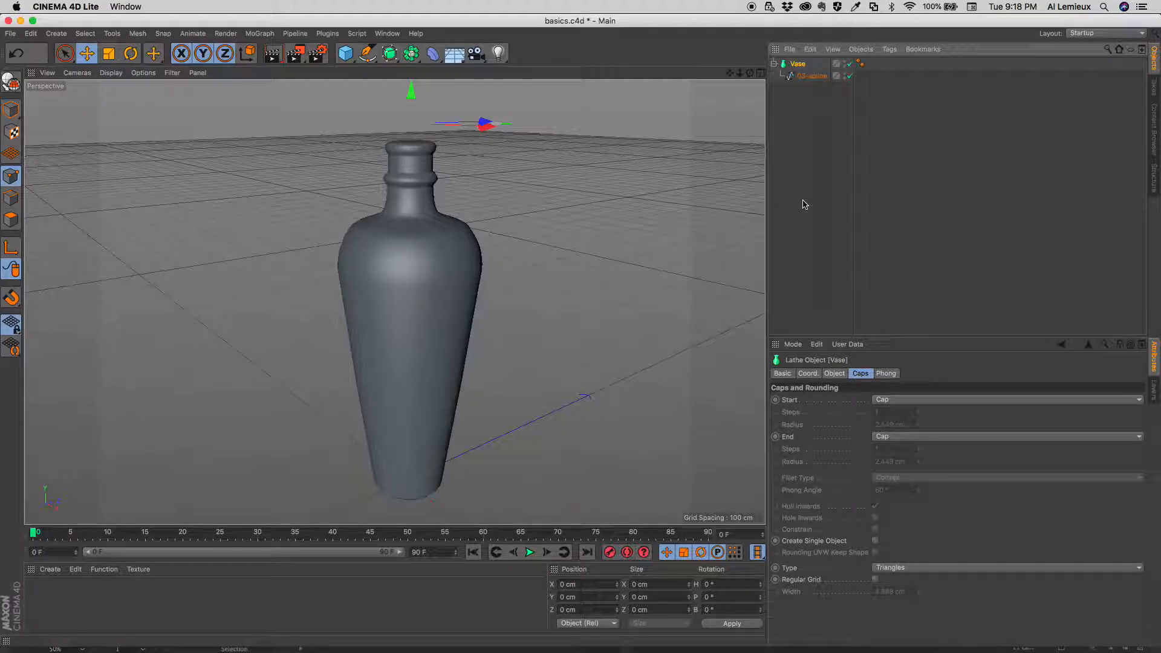
- Try placing a copy of the vase beside the original, and undo the copy
left_click_drag(410, 301, 440, 302, "alt")
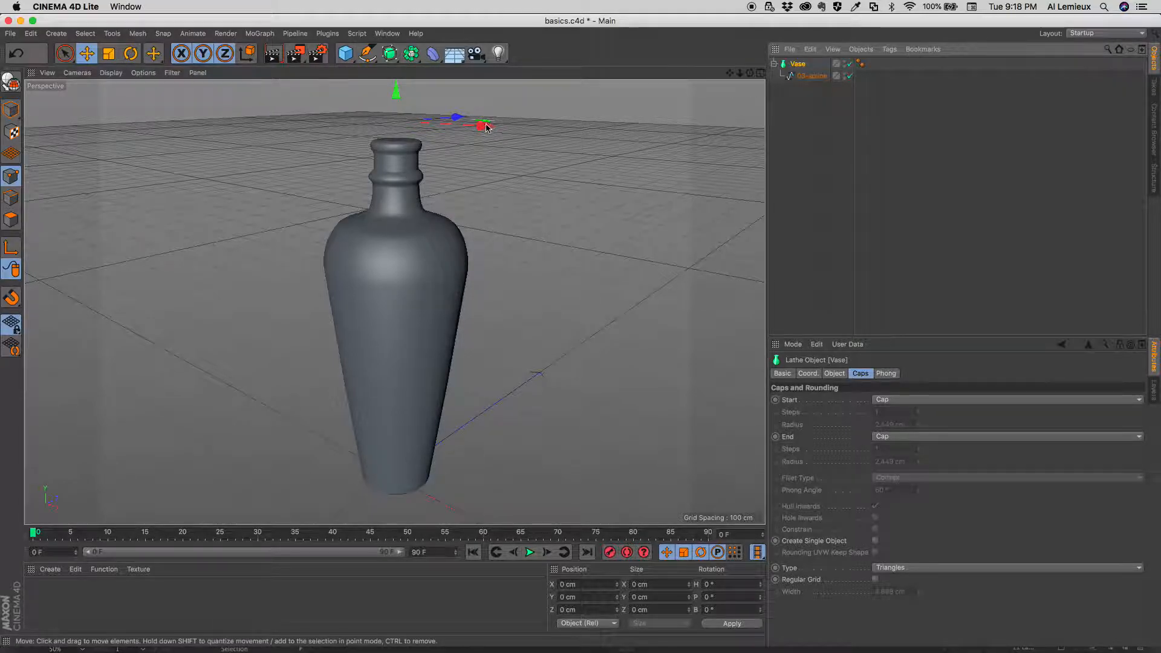
left_click_drag(484, 128, 448, 114, "alt")
left_click_drag(359, 311, 457, 250, "alt")
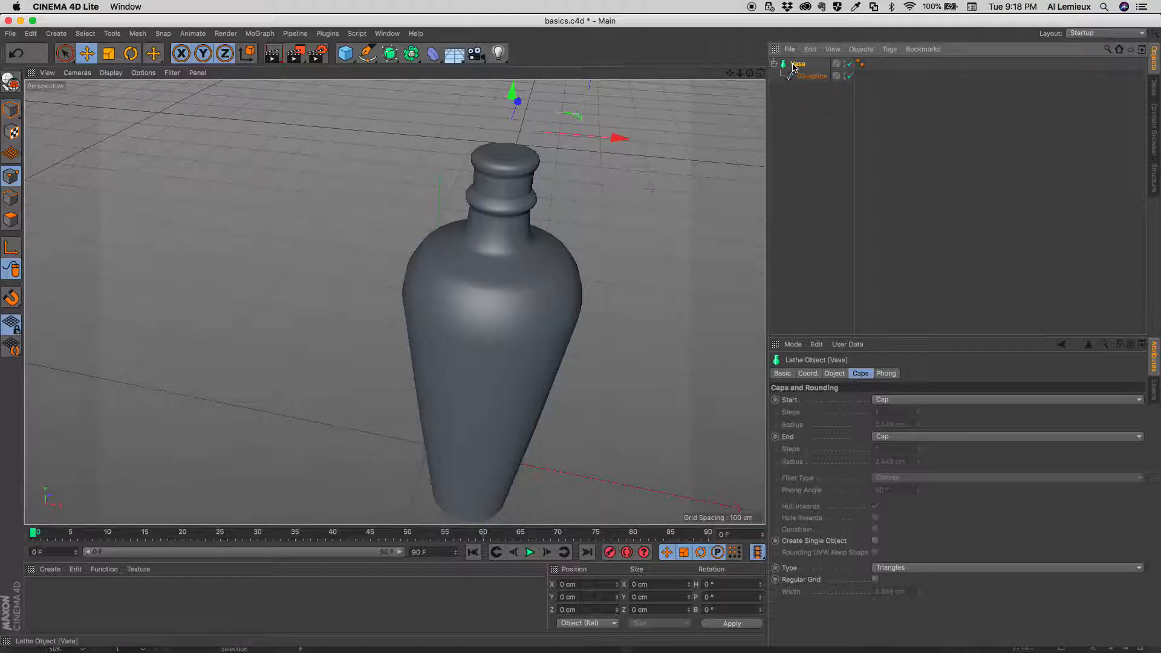
left_click_drag(604, 245, 582, 219, "alt")
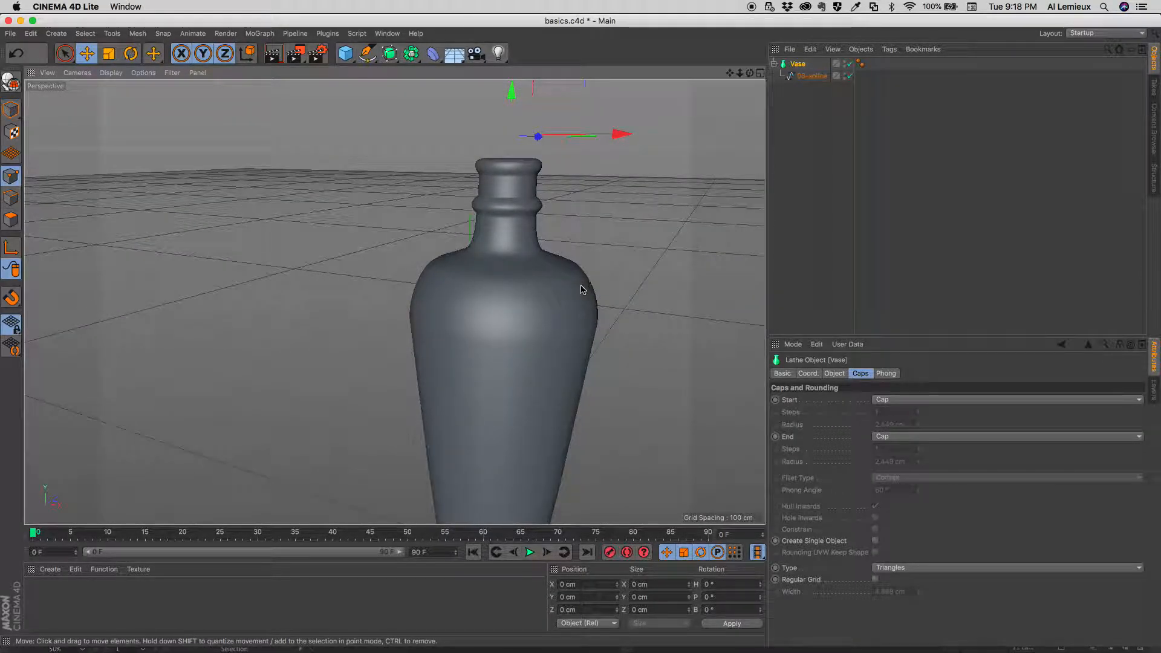
left_click_drag(583, 285, 474, 233, "alt")
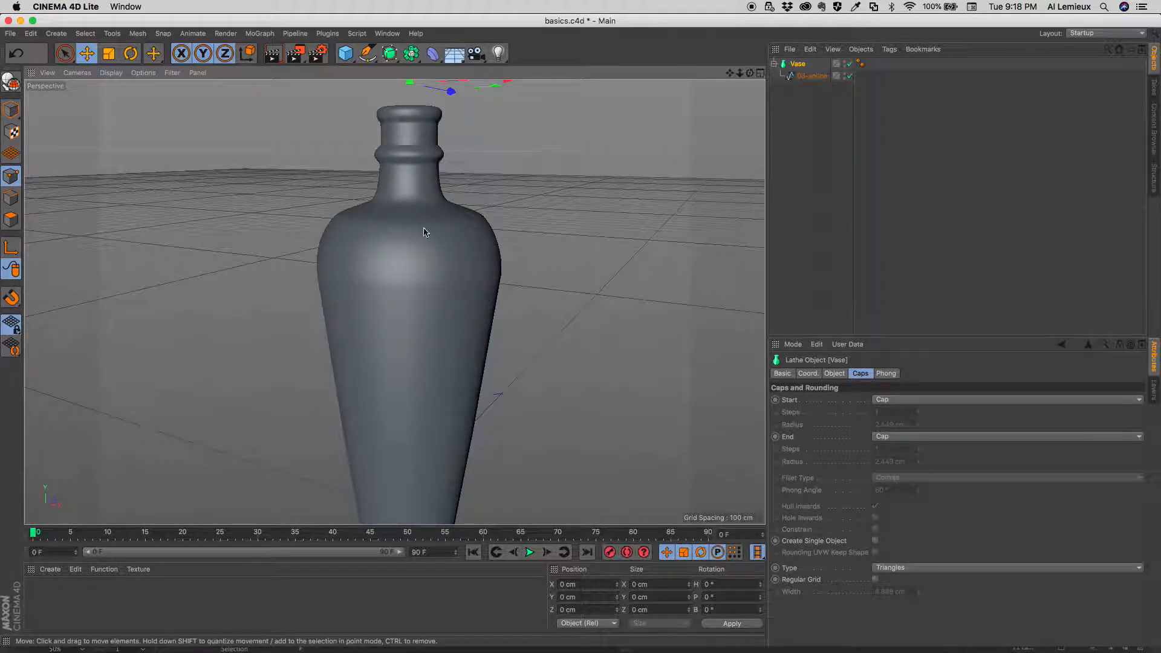
right_click_drag(423, 260, 458, 299, "alt")
left_click_drag(458, 299, 590, 273, "alt")
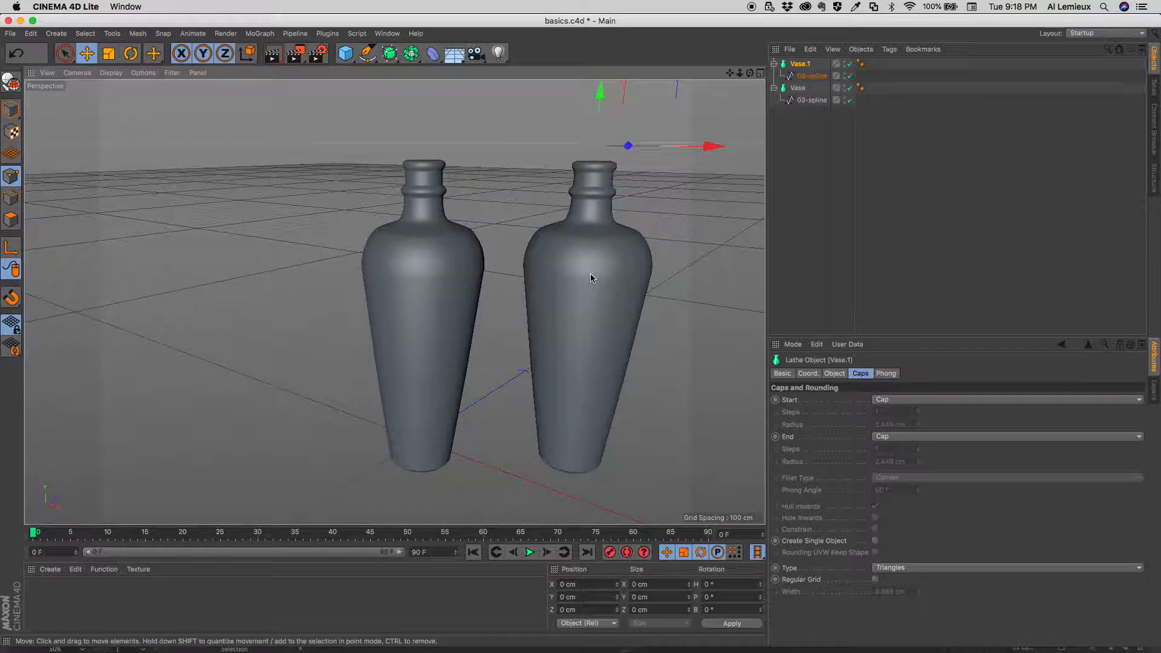
key("ctrl+z")
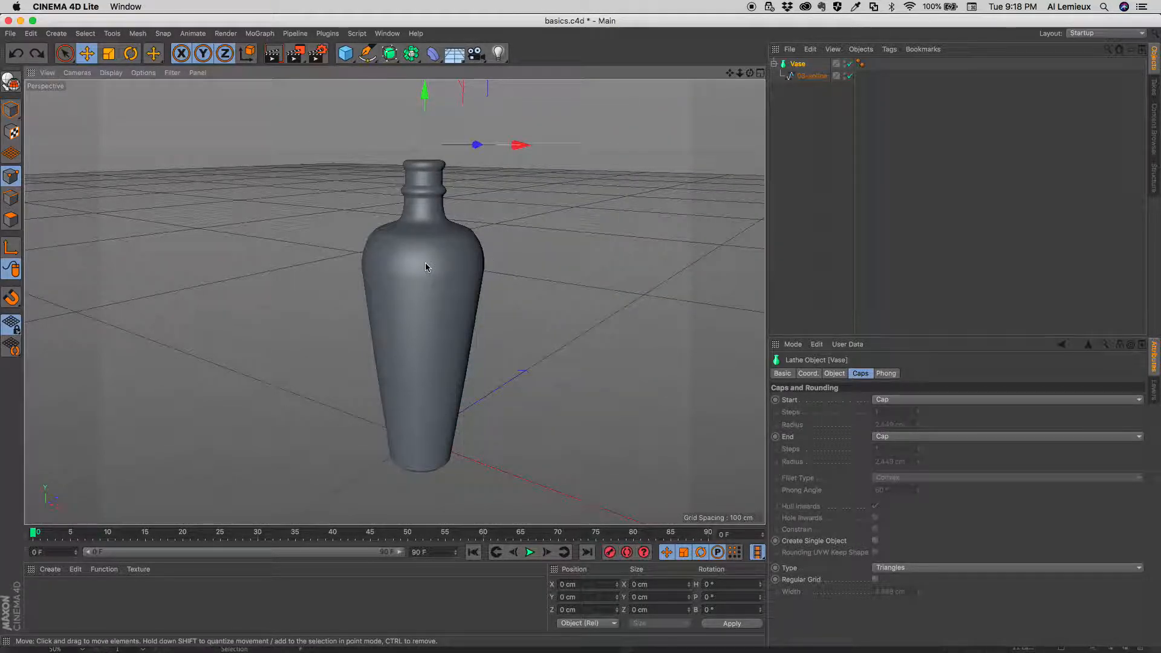
- Duplicate the vase twice, placing one copy on each side of the original
left_click_drag(429, 252, 596, 270, "ctrl")
left_click_drag(422, 286, 74, 289, "ctrl")
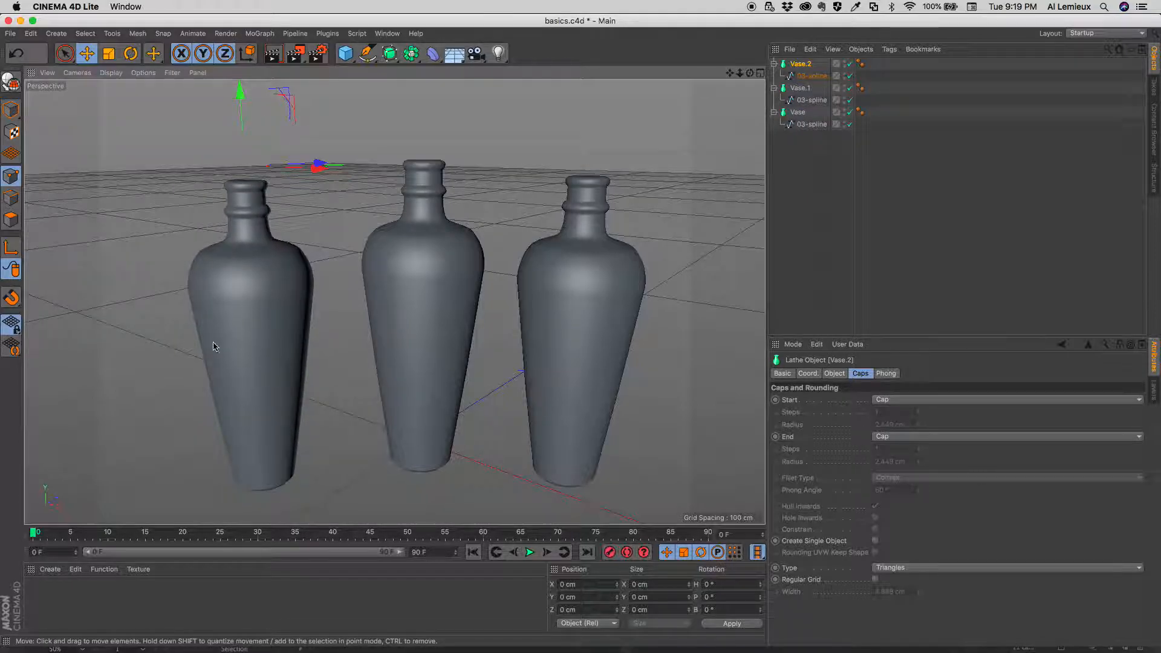
mouse_move(388, 309)
left_mouse_down("alt")
mouse_move(293, 332)
mouse_move(321, 332)
mouse_move(363, 302)
mouse_move(438, 360)
mouse_move(389, 324)
mouse_move(398, 331)
mouse_move(394, 311)
left_mouse_up("alt")
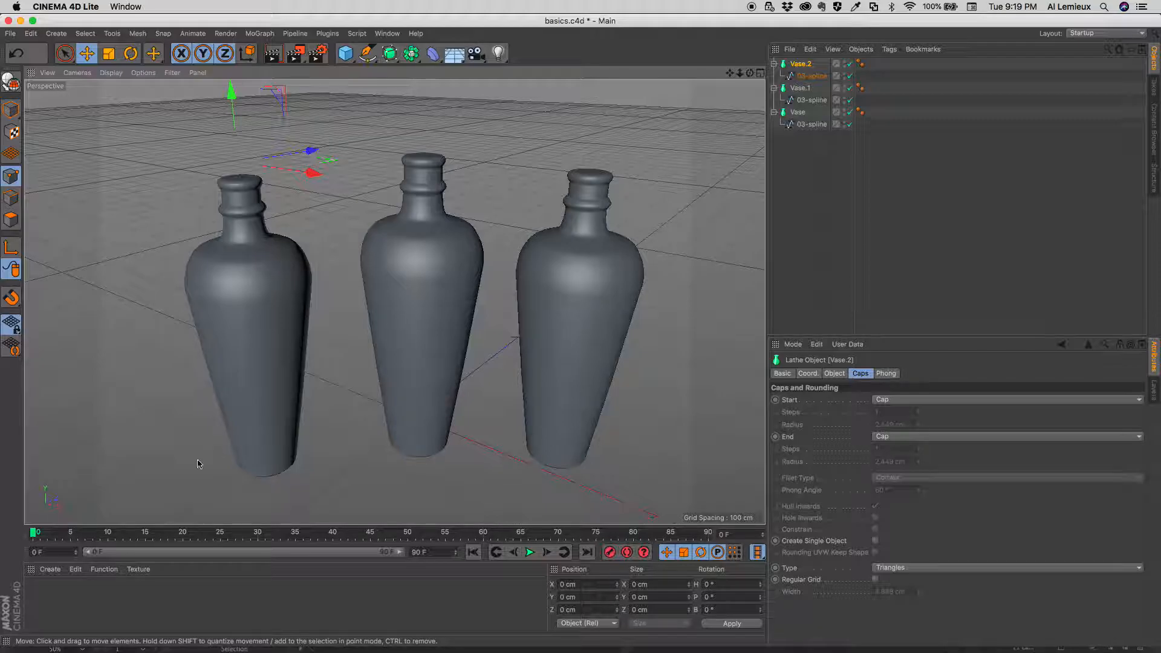
- Create a new standard material and open it in the Material Editor beside the vases
left_click(49, 570)
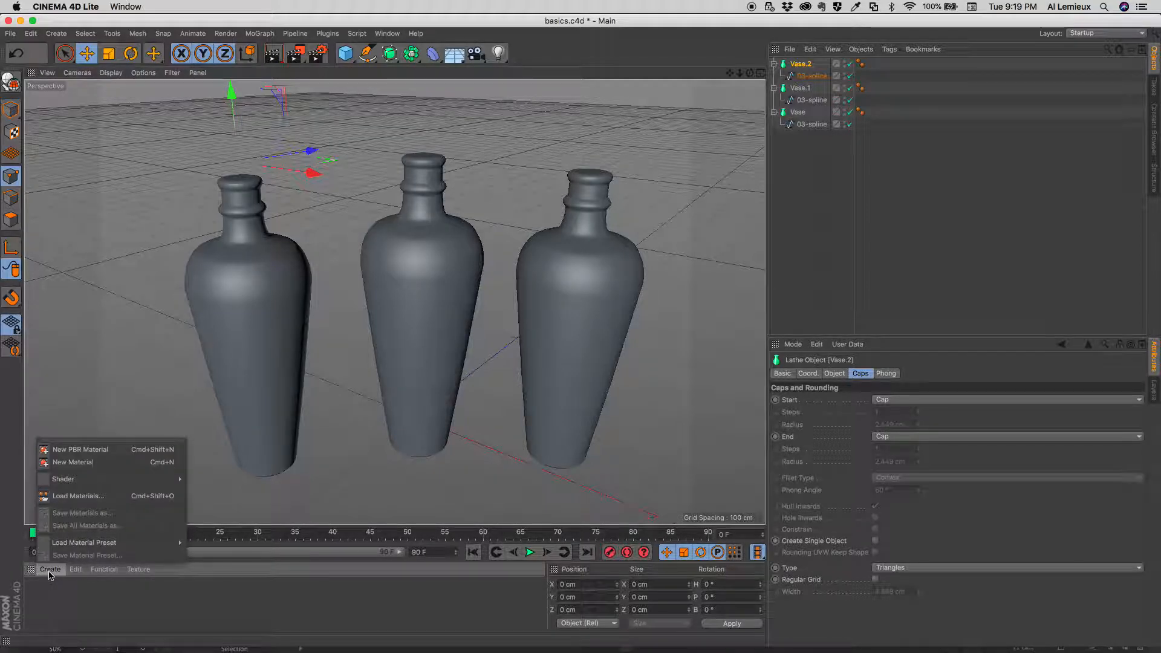
left_click(71, 463)
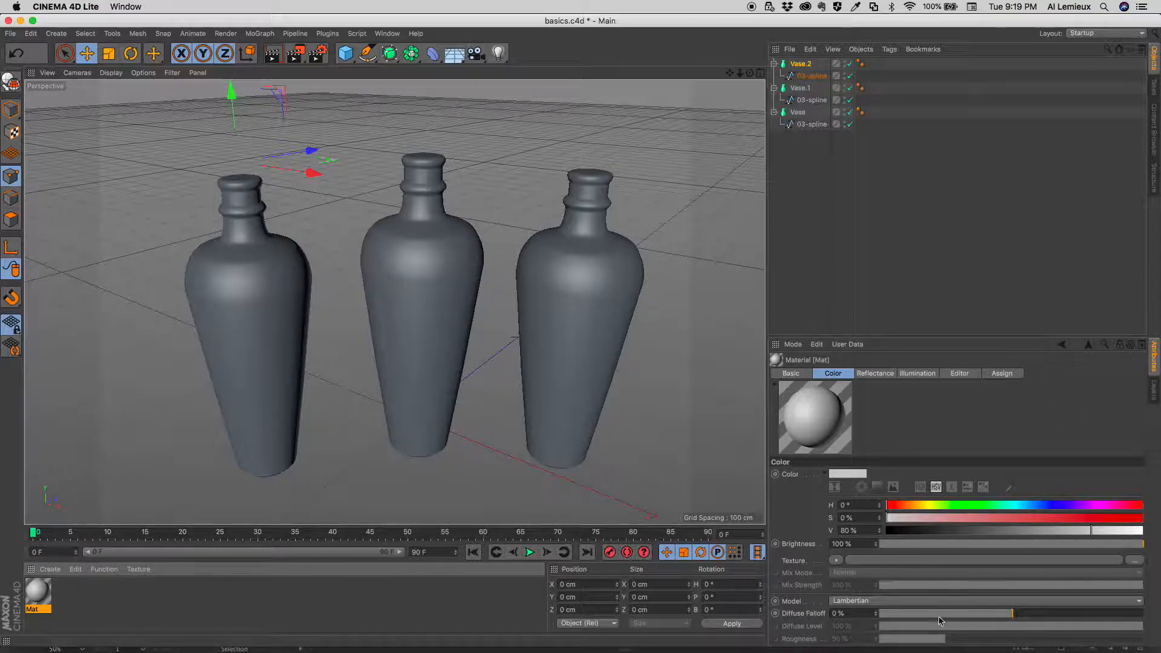
double_click(31, 595)
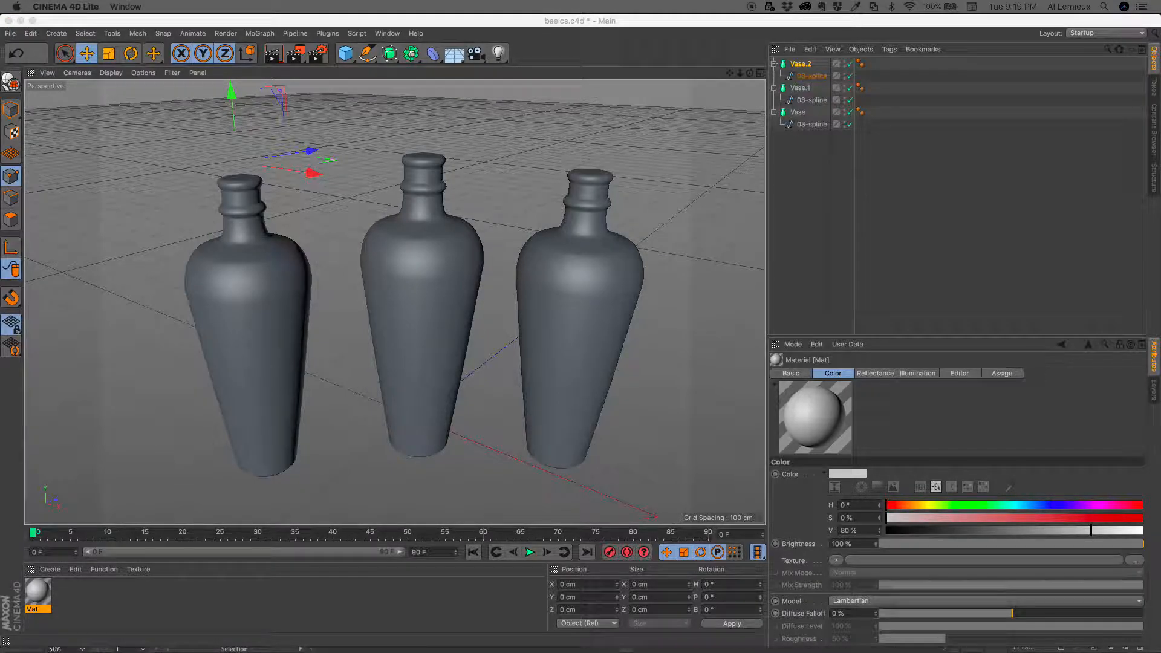
left_click_drag(18, 128, 905, 78)
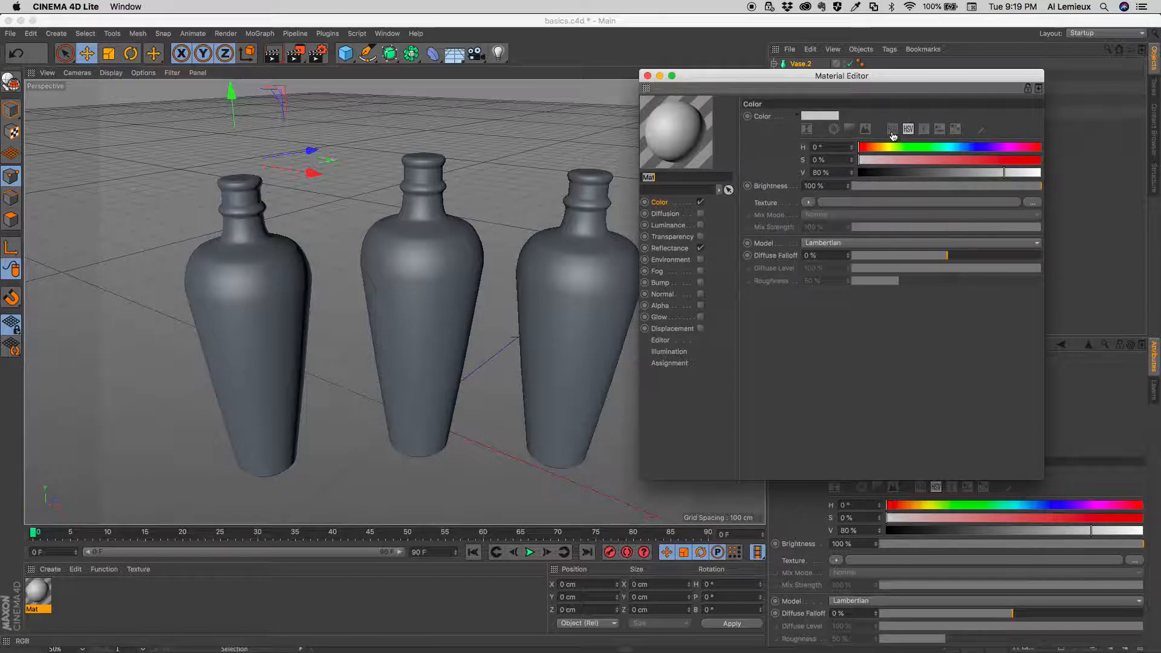
- Go through the material's colour picker modes and try the teal palette swatch as its colour
left_click(923, 133)
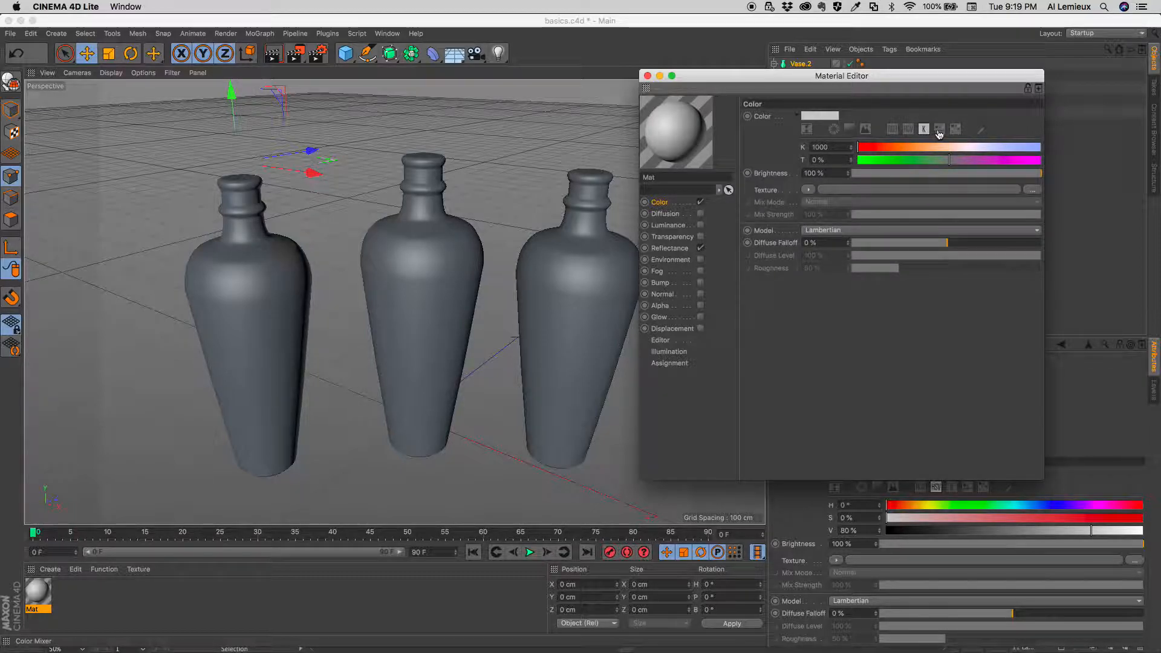
left_click(939, 133)
left_click(956, 129)
left_click(984, 131)
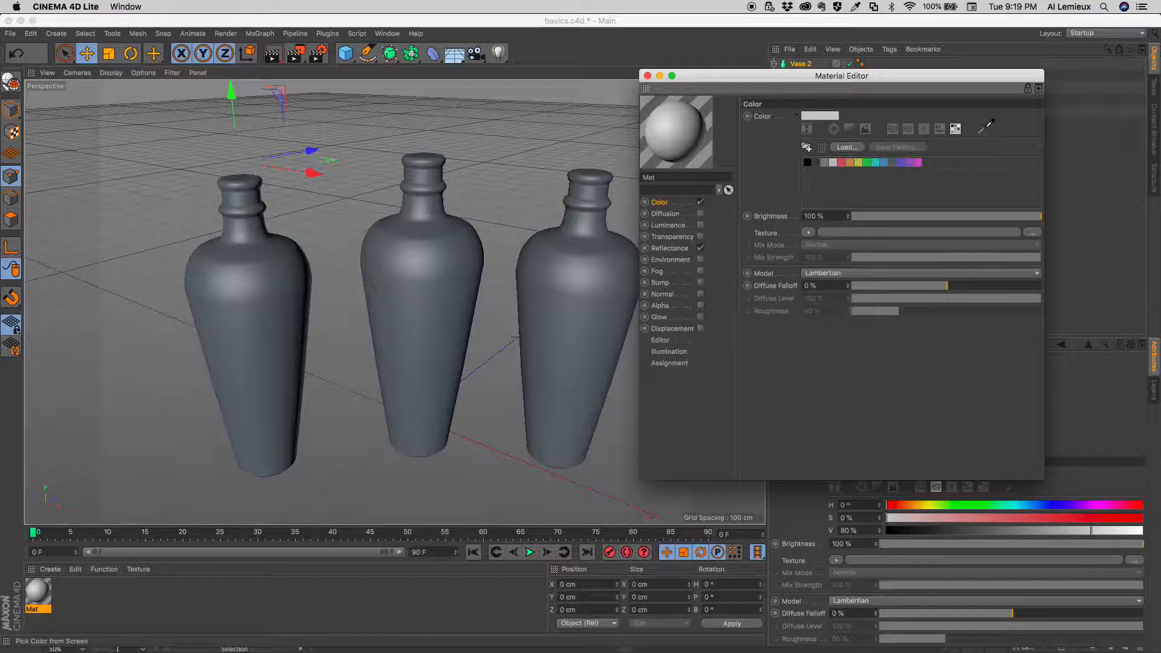
left_click(876, 162)
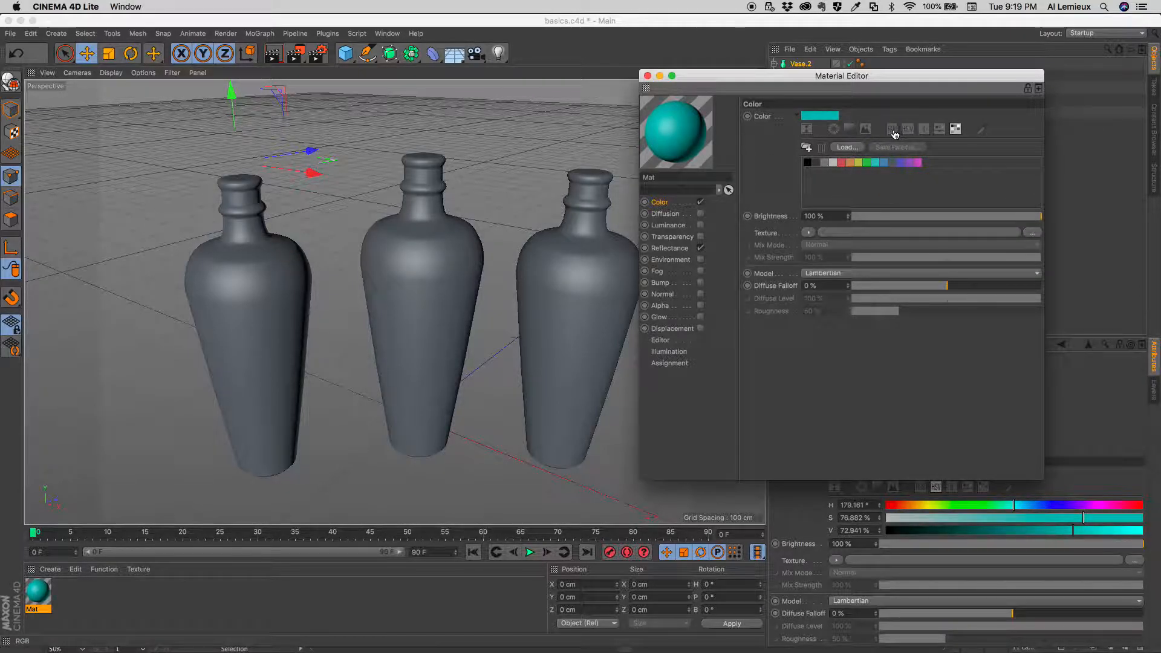
- Set the material's colour to a blue with RGB values 26, 135, 193
left_click(892, 130)
left_click_drag(880, 151, 877, 150)
mouse_move(992, 160)
left_mouse_down()
mouse_move(965, 161)
mouse_move(1000, 174)
left_mouse_up()
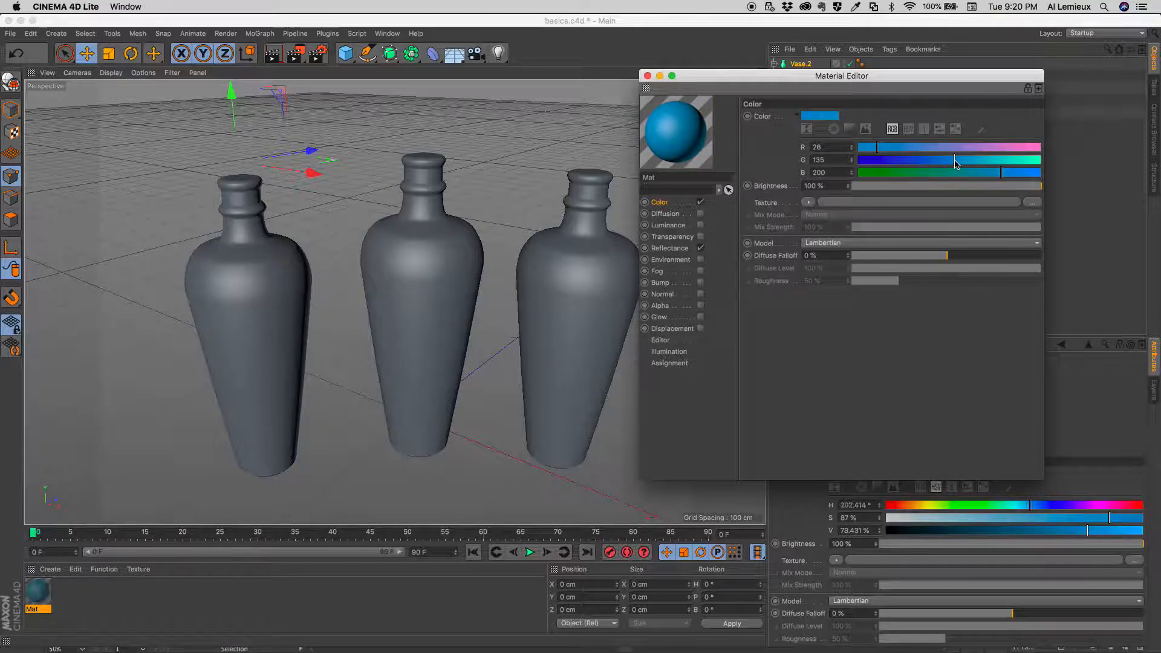
left_click_drag(1001, 174, 996, 173)
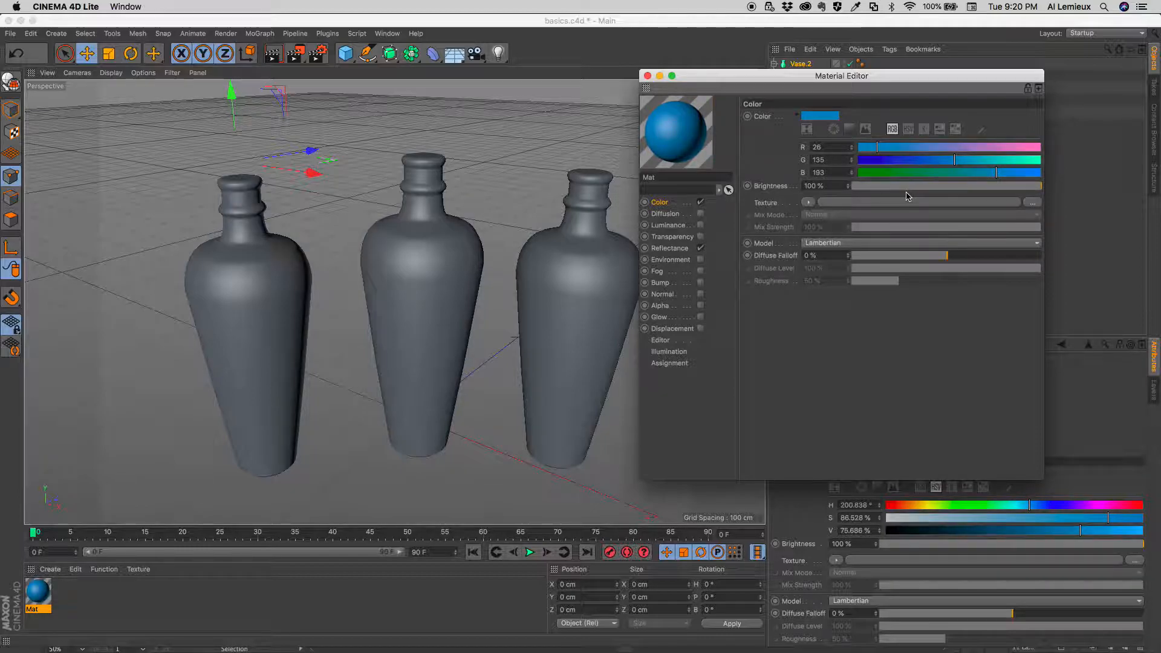
- Add the Marble surface shader as the colour texture and set its mix strength to 23%
left_click(809, 202)
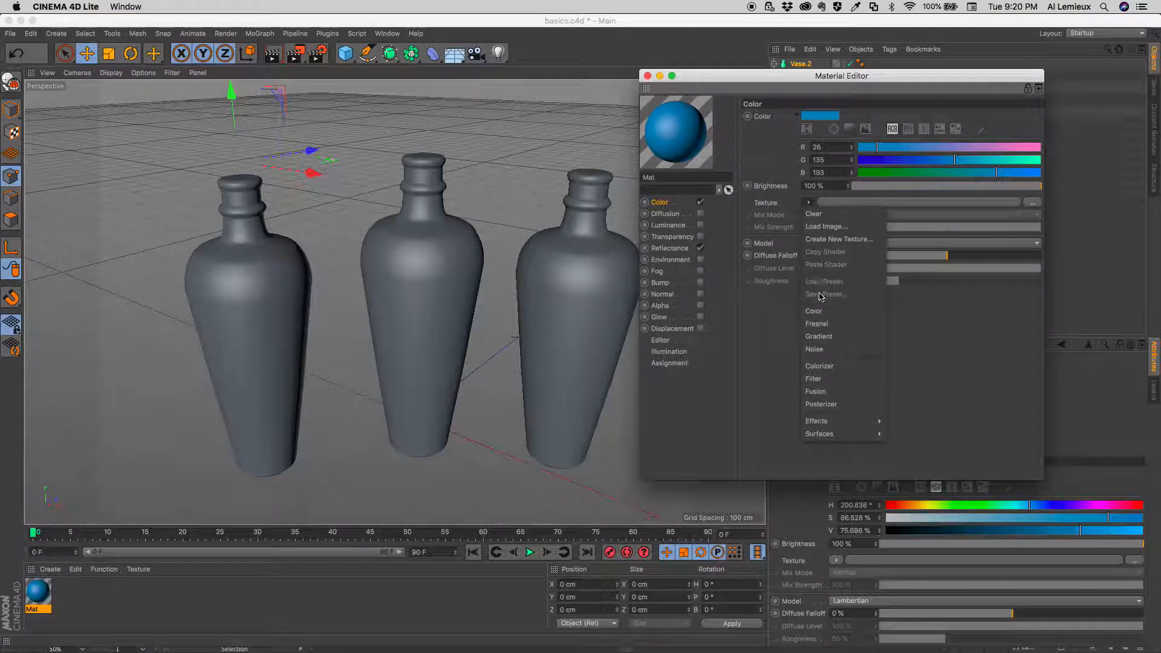
mouse_move(838, 423)
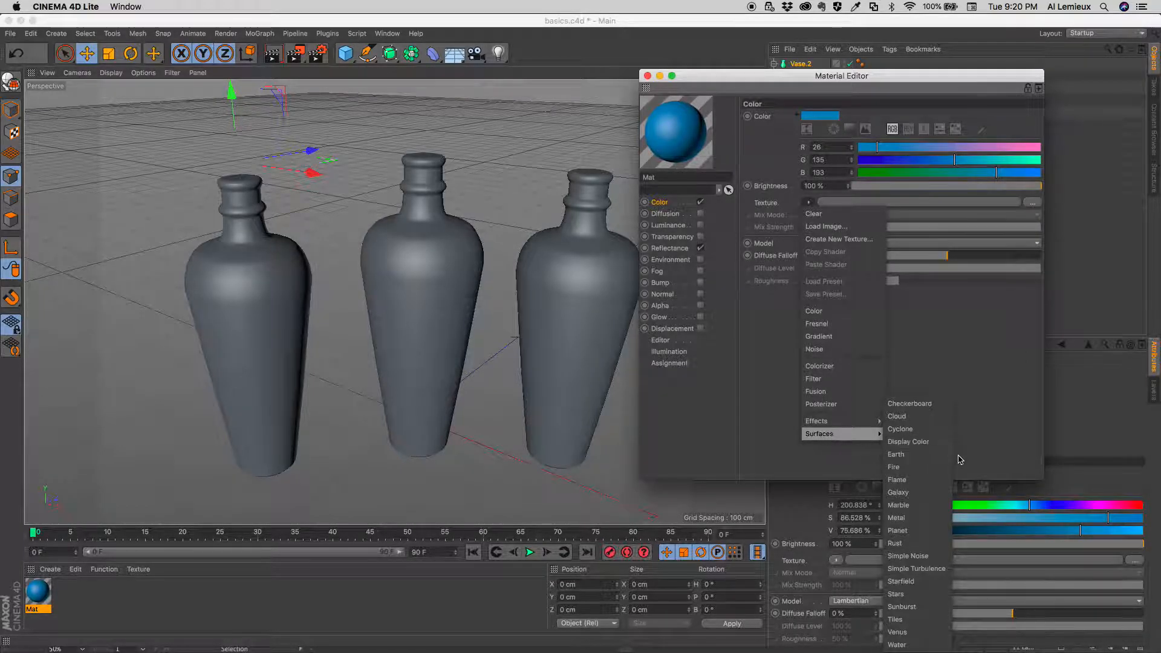
left_click(928, 506)
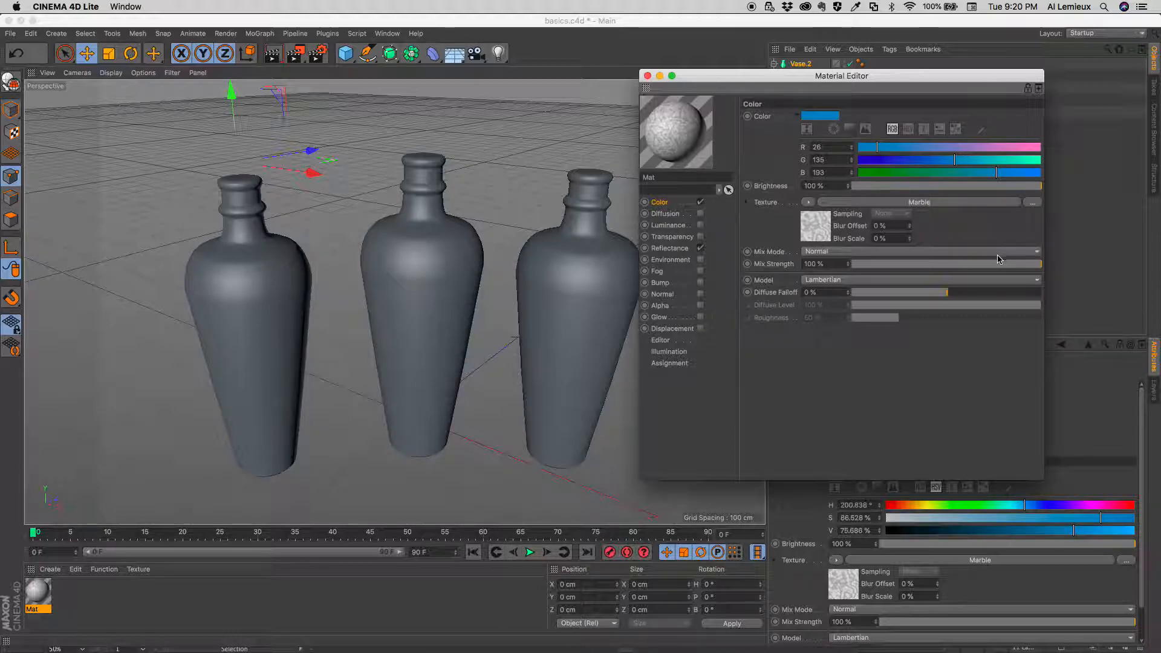
left_click_drag(1038, 272, 913, 273)
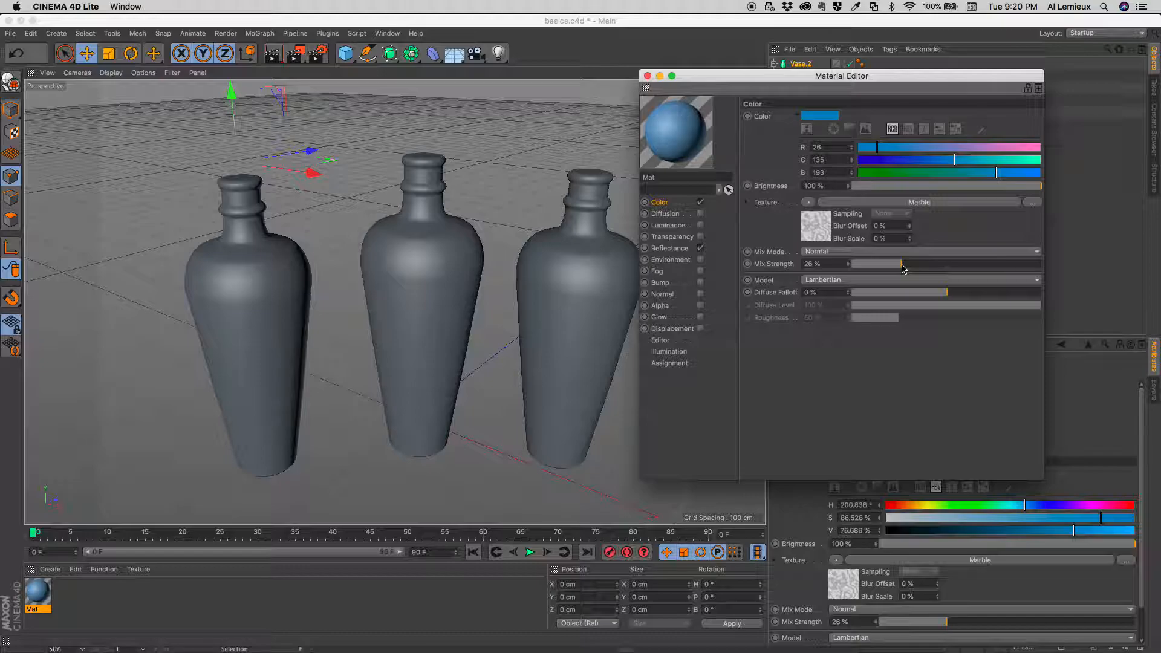
left_click_drag(898, 269, 897, 270)
- Examine the settings of the material's Luminance and Transparency channels
left_click(667, 225)
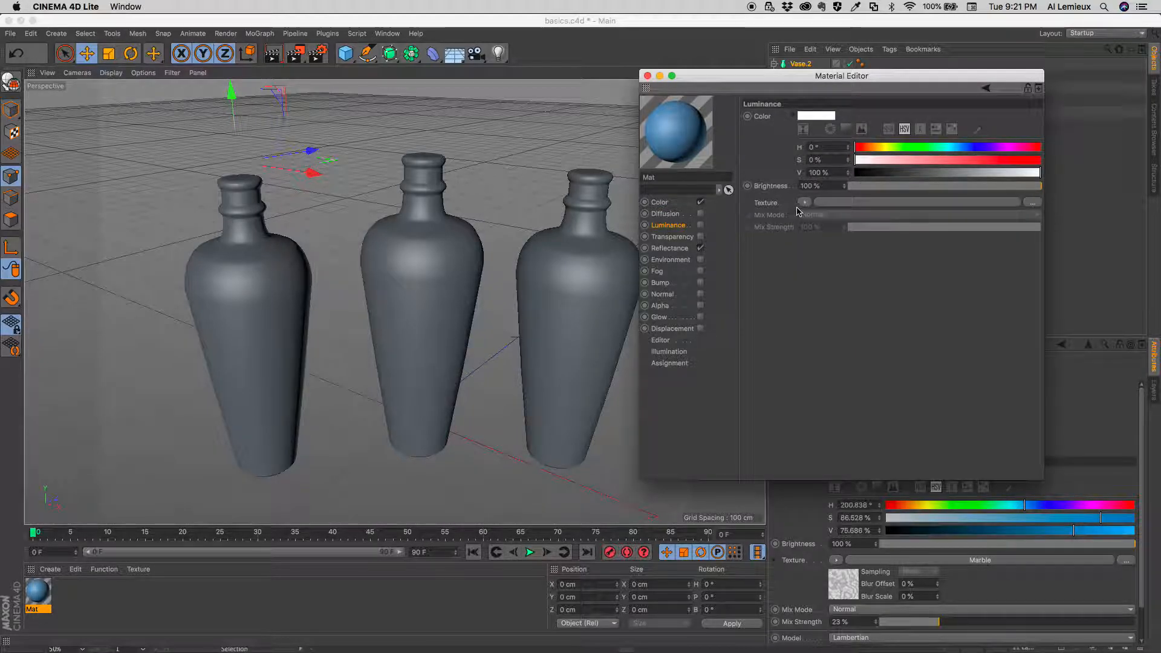
mouse_move(1041, 185)
left_mouse_down()
mouse_move(1001, 191)
mouse_move(1042, 188)
left_mouse_up()
left_click(673, 237)
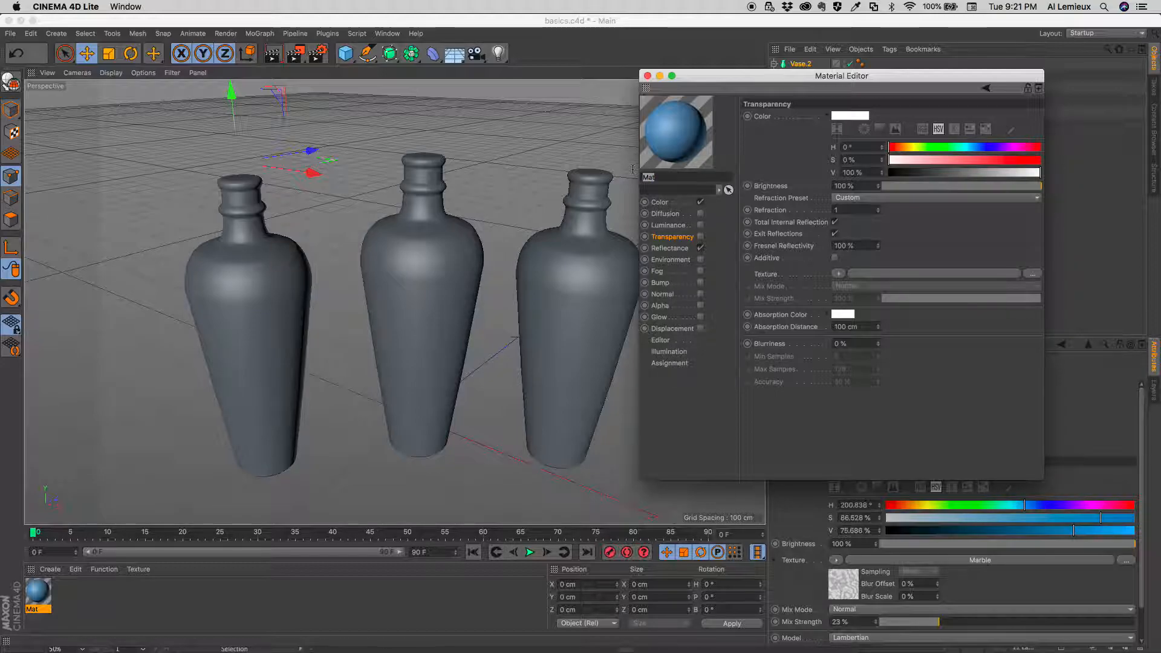
- Rename the material as Blue Marble and apply it to the leftmost vase
type("lue")
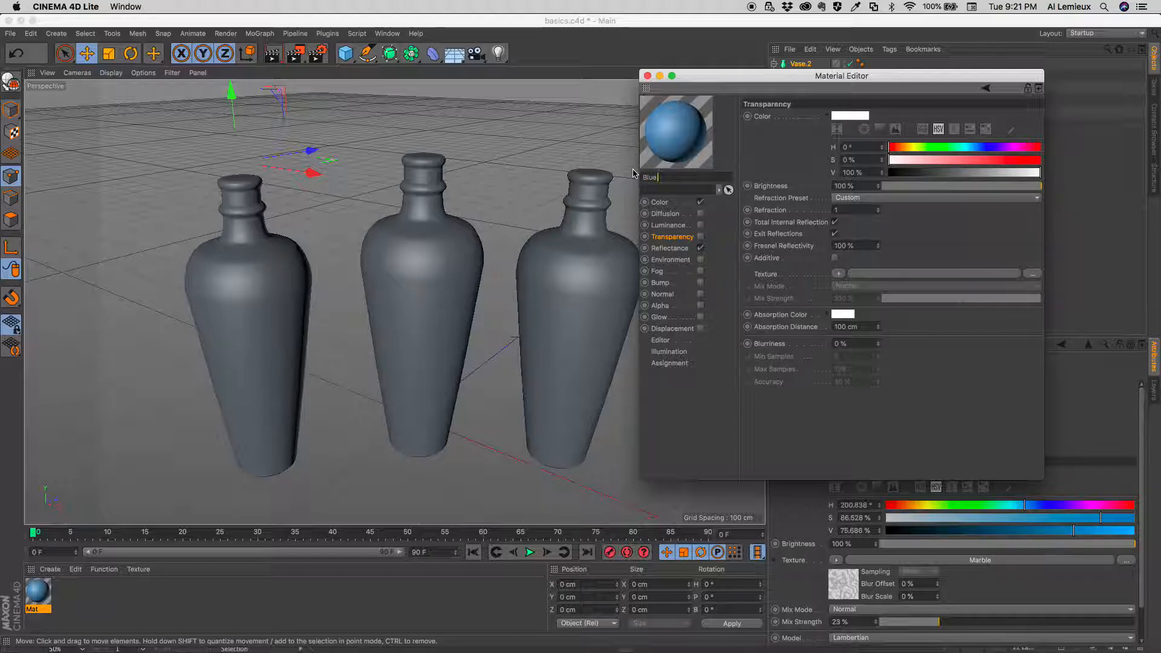
type(" Matble")
key("Return")
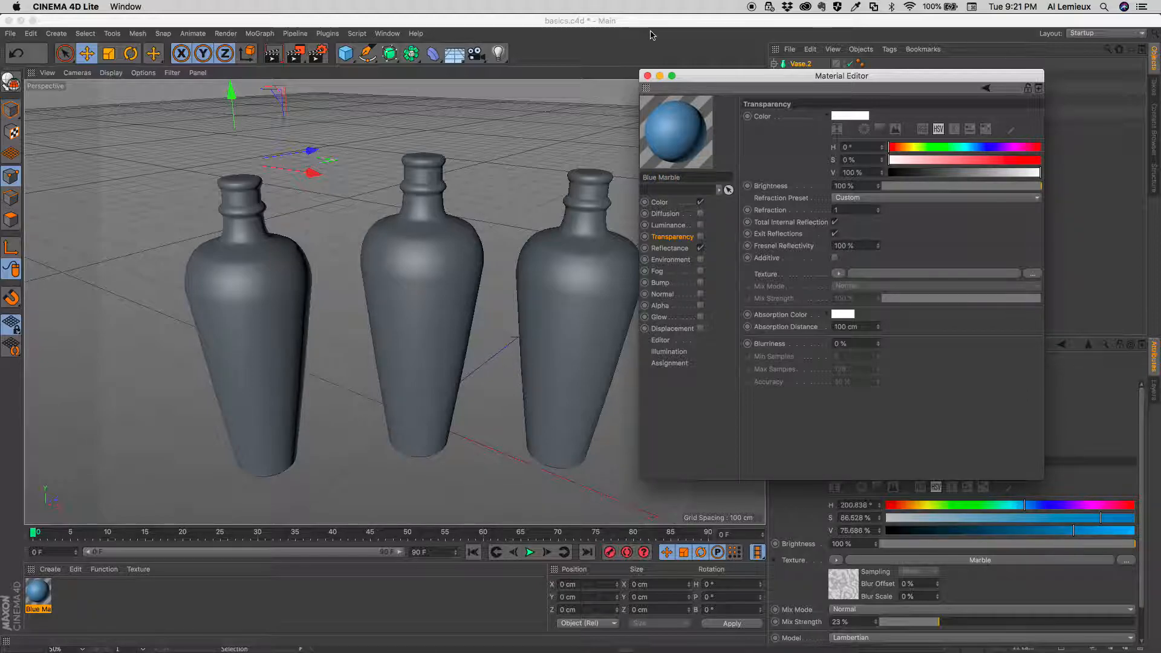
left_click(648, 76)
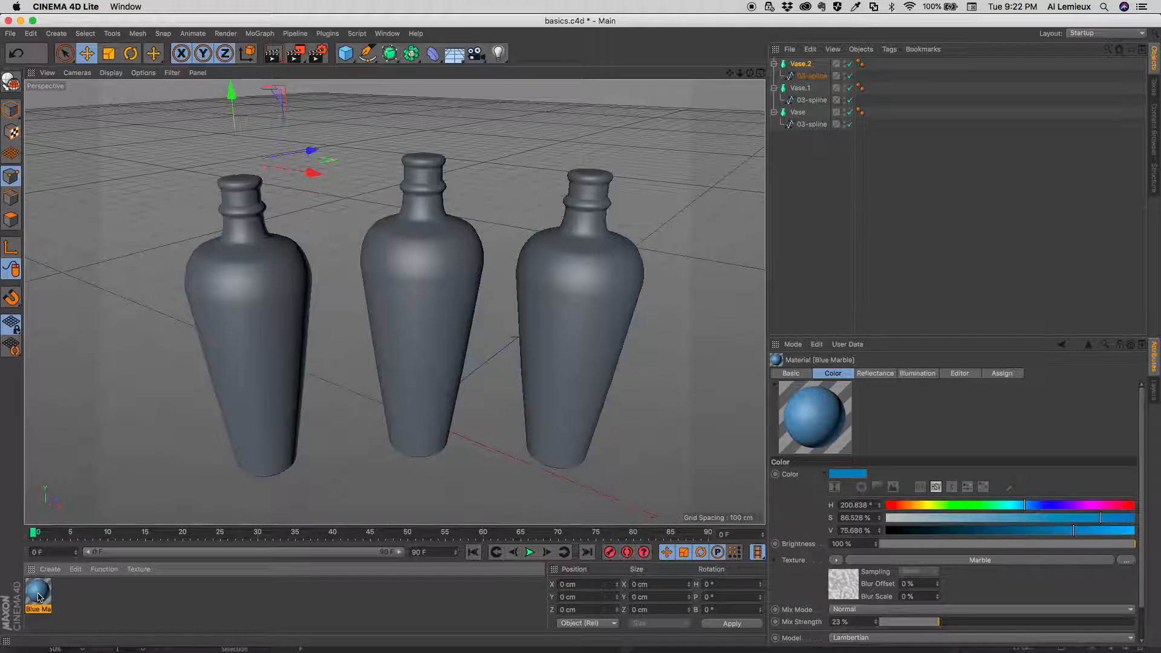
left_click_drag(38, 597, 256, 427)
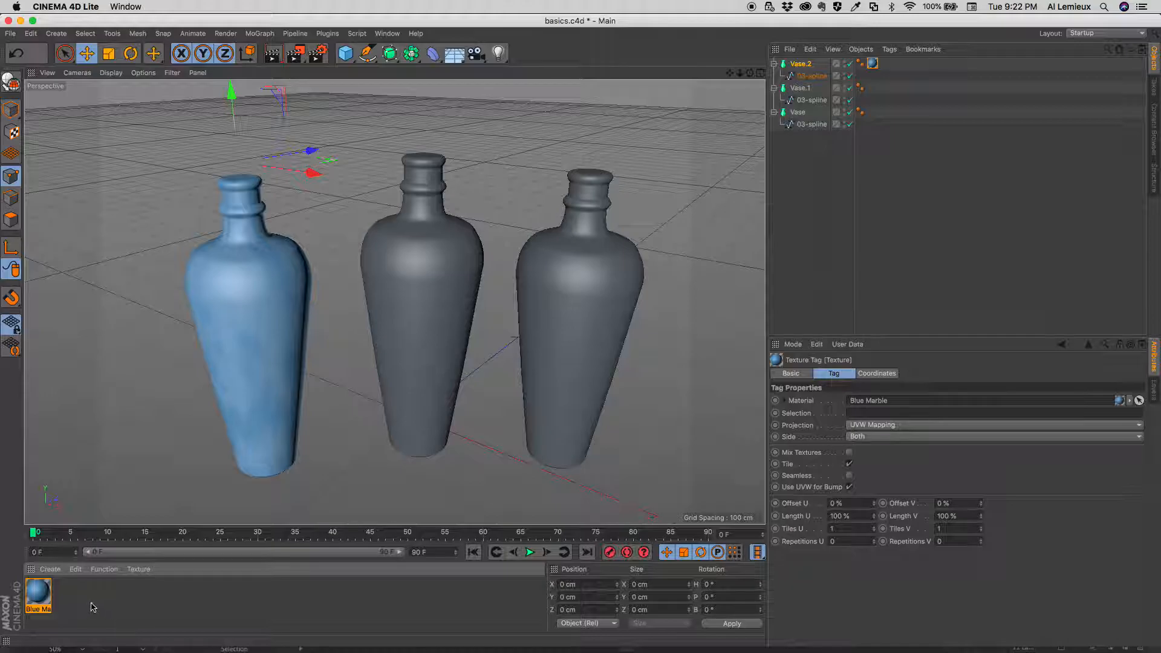
- Create a second standard material and set its Transparency colour to an orange with RGB values 217, 124, 58
left_click(50, 569)
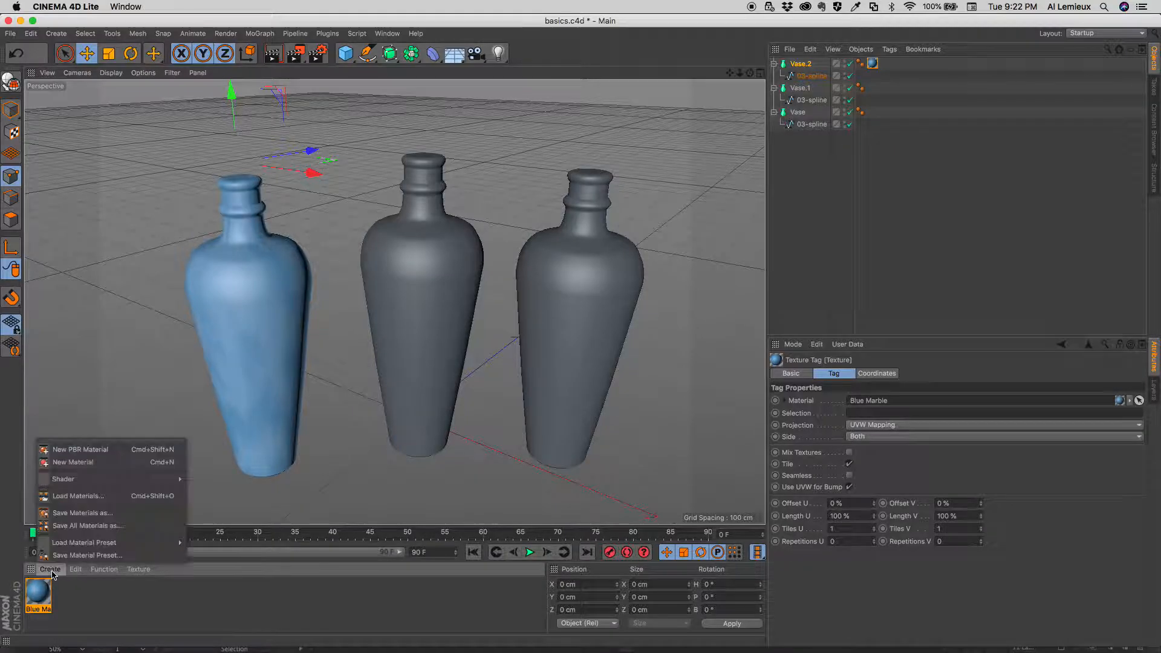
left_click(79, 463)
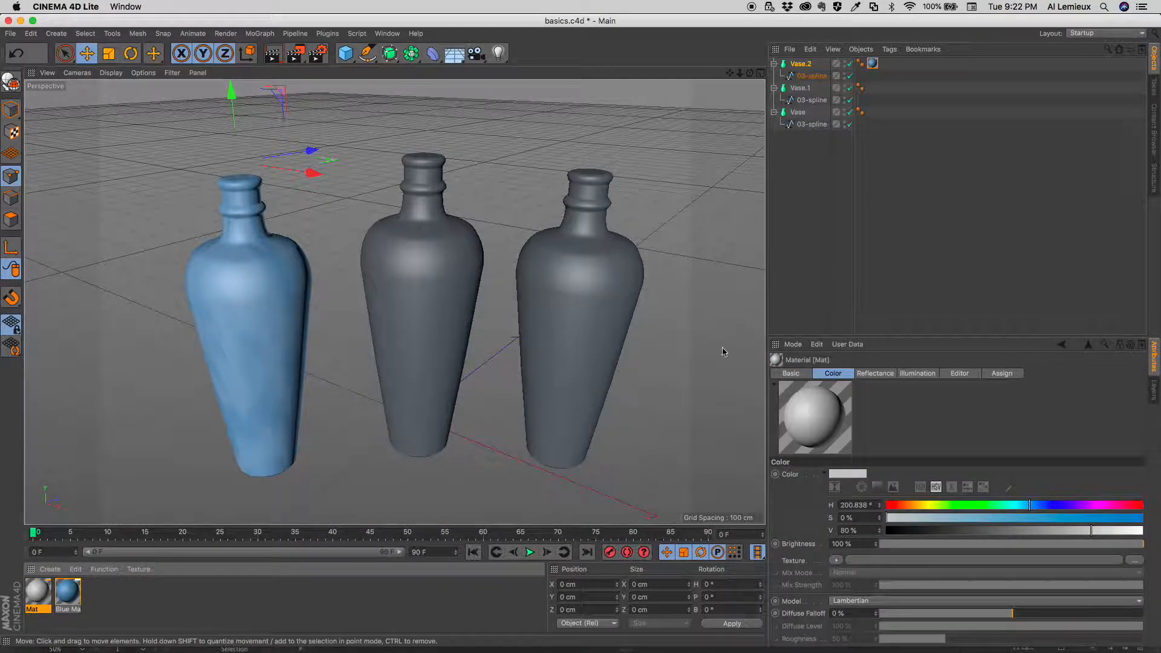
double_click(31, 590)
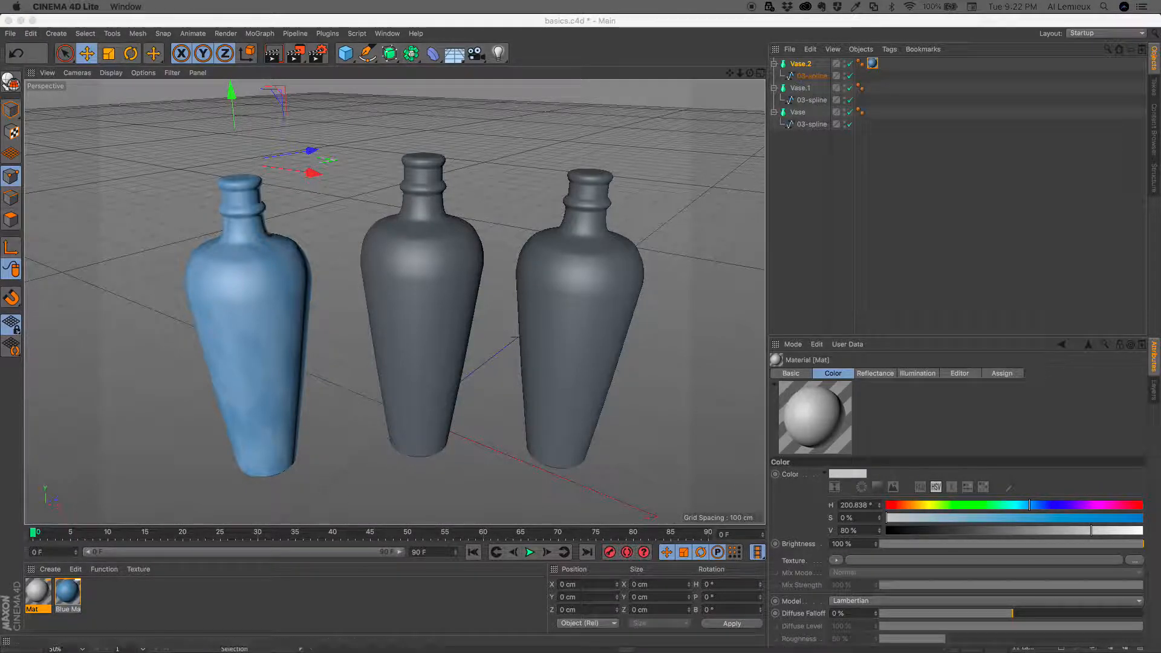
left_click_drag(151, 123, 1021, 66)
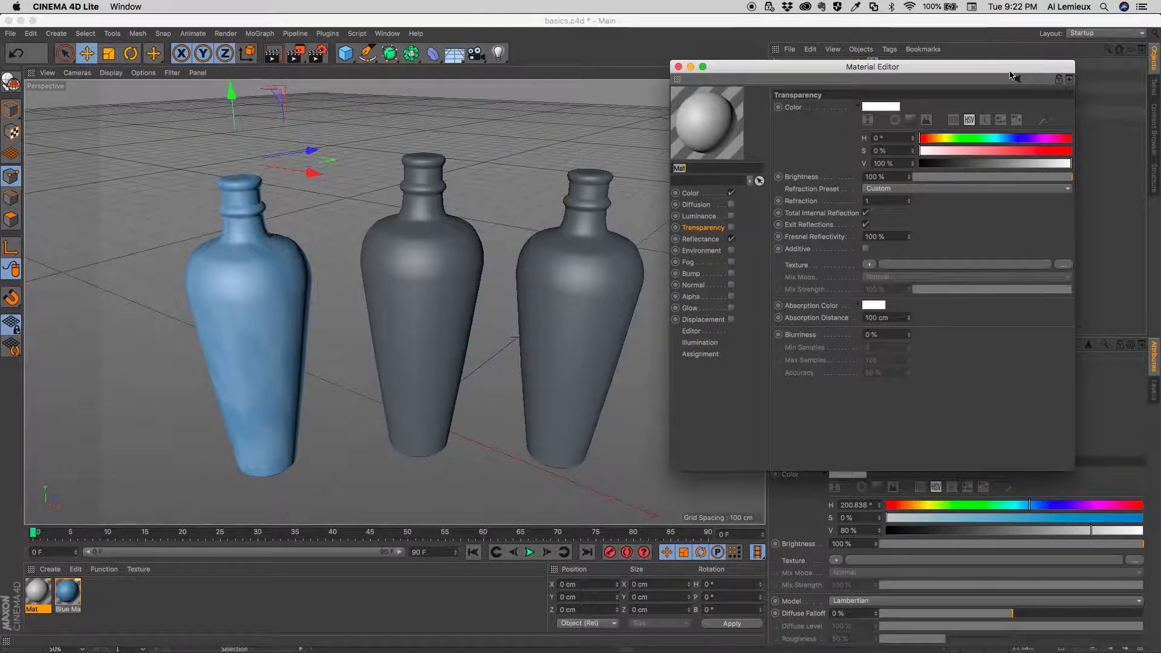
left_click(953, 119)
left_click_drag(967, 143, 954, 168)
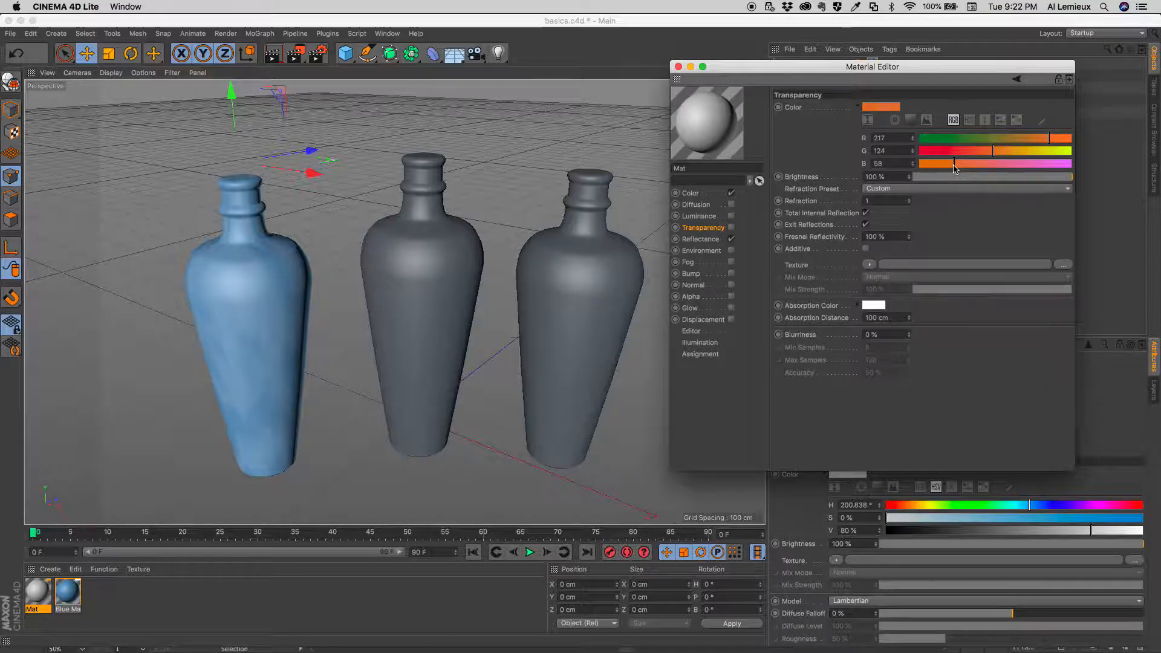
- Set the Transparency colour's red value to 222 and add the Rust surface shader as the Transparency texture
left_click_drag(1053, 141, 1053, 141)
left_click(869, 265)
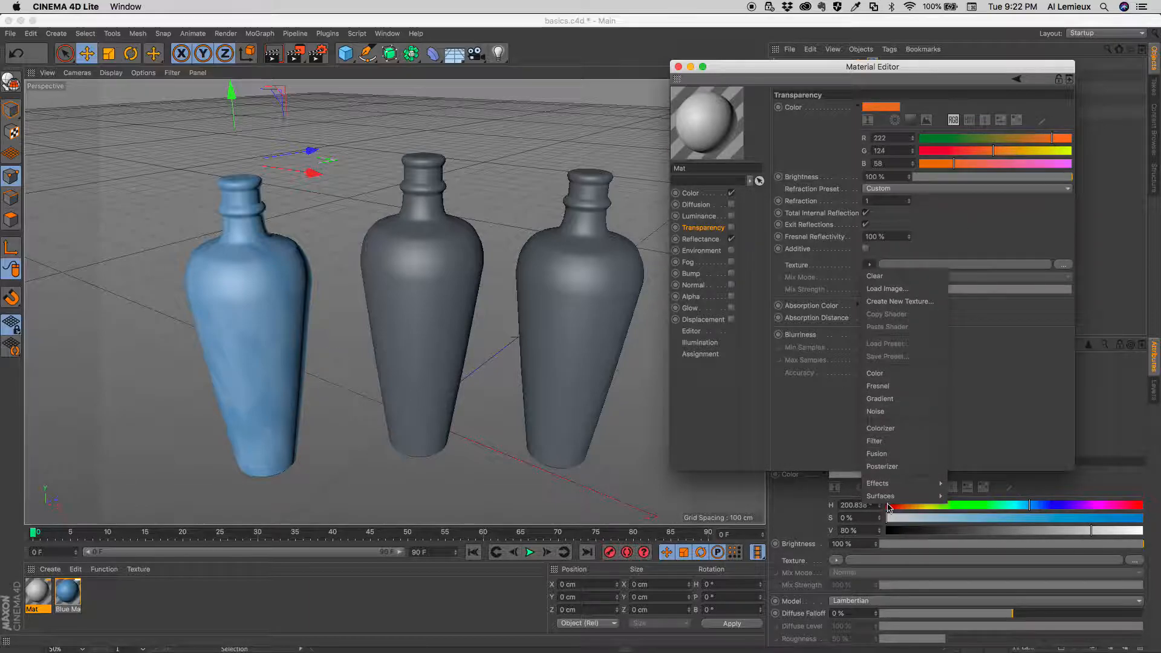
mouse_move(888, 500)
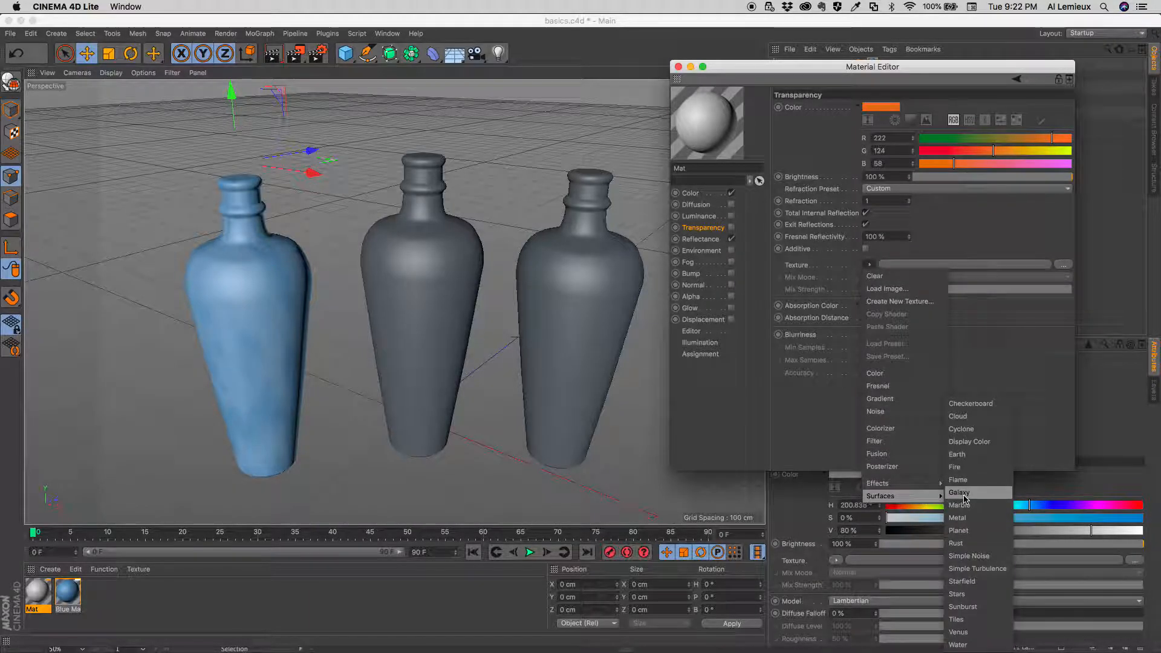
left_click(968, 543)
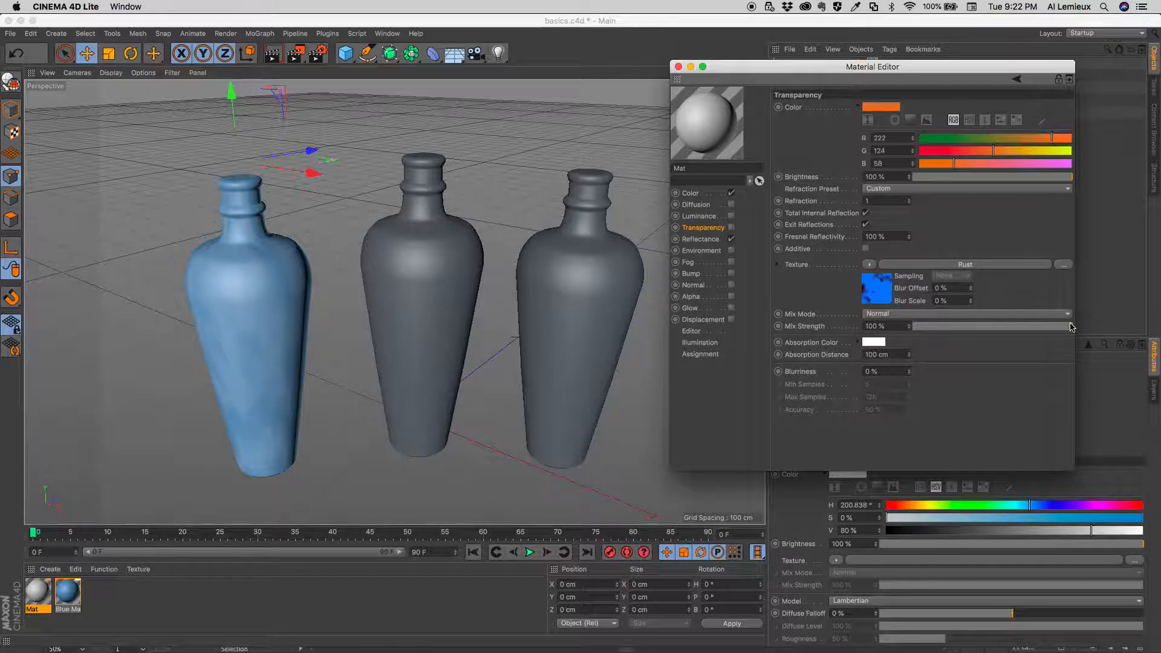
- Set the Rust texture's mix mode to Add and its mix strength to 17%
left_click_drag(1073, 330, 941, 329)
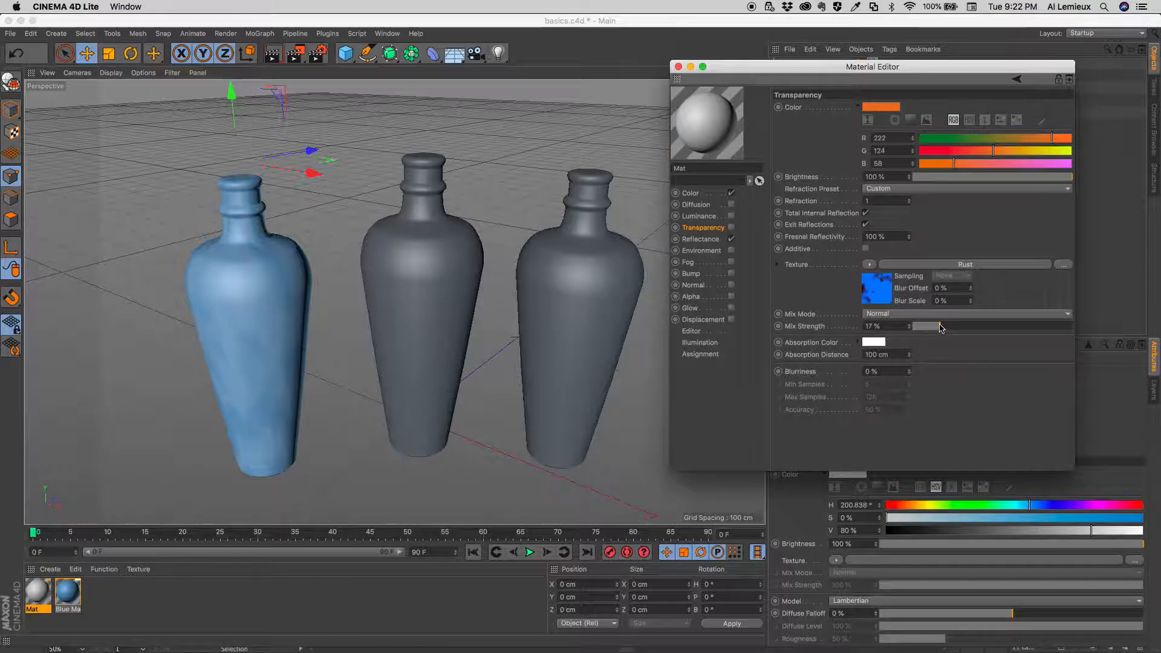
left_click(950, 313)
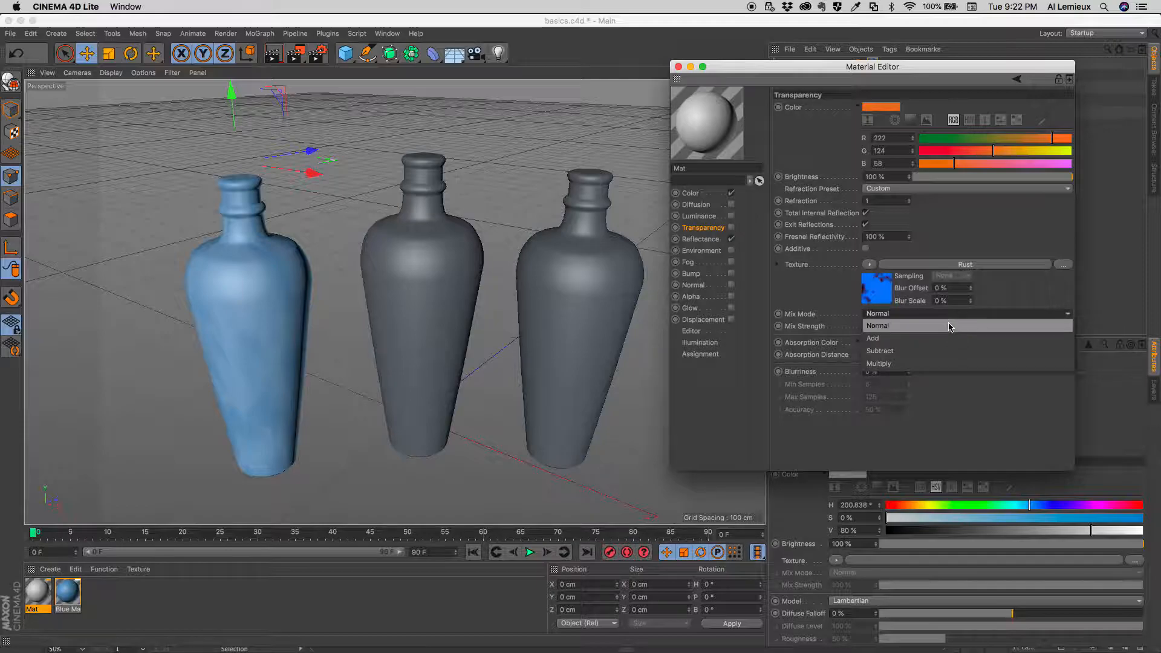
left_click(948, 338)
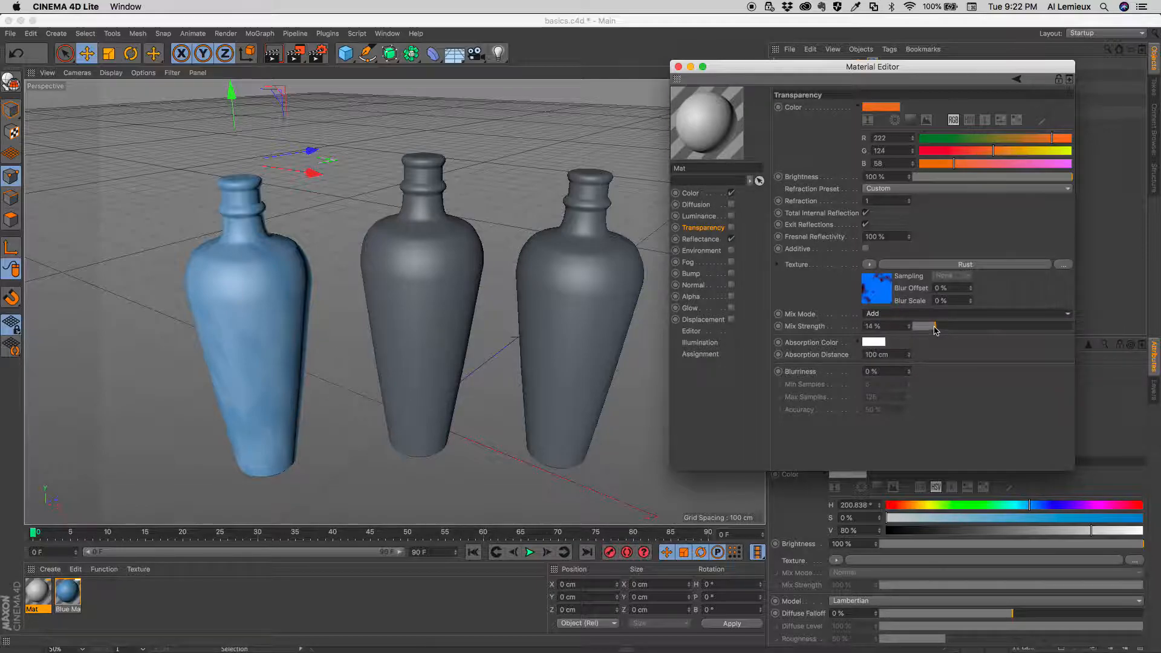
left_click_drag(934, 329, 939, 331)
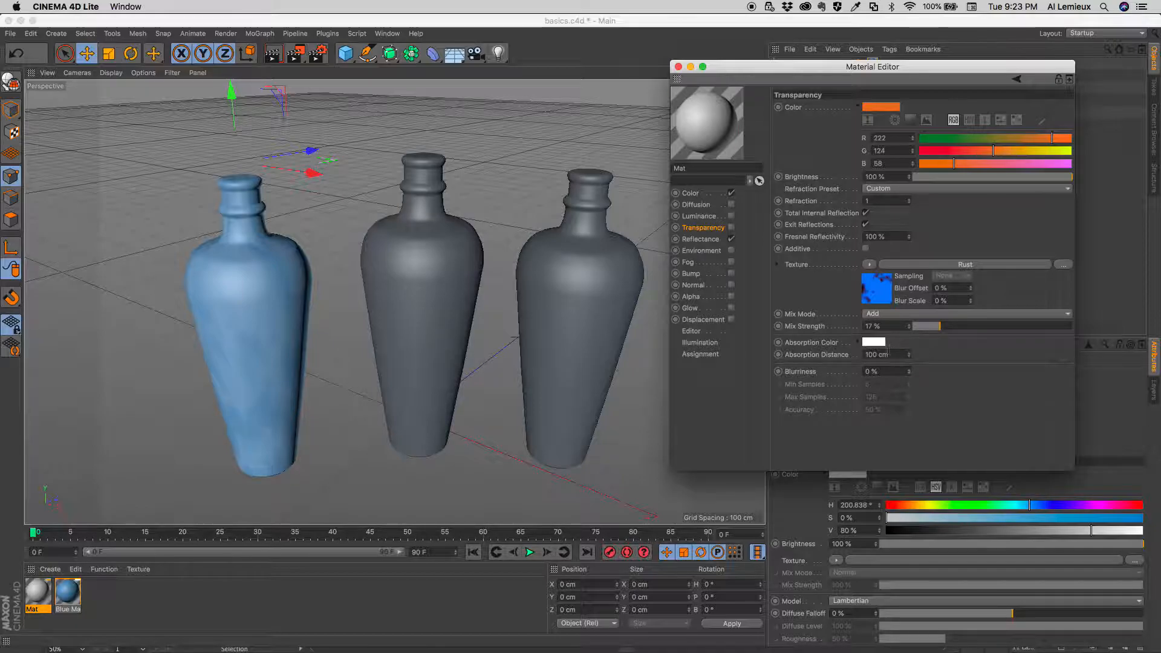
left_click_drag(911, 357, 907, 389)
- Set global reflection brightness to 61%, global specular brightness to 38% and the Default Specular layer to 46%, and apply the material to the middle vase
left_click(699, 239)
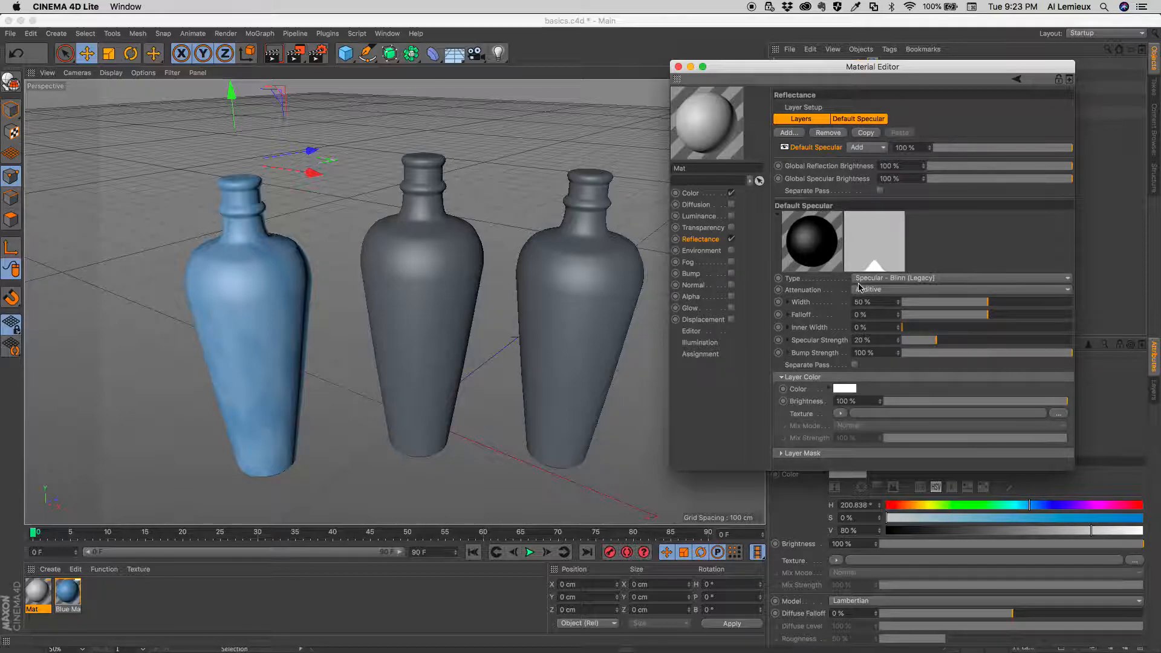
left_click(810, 120)
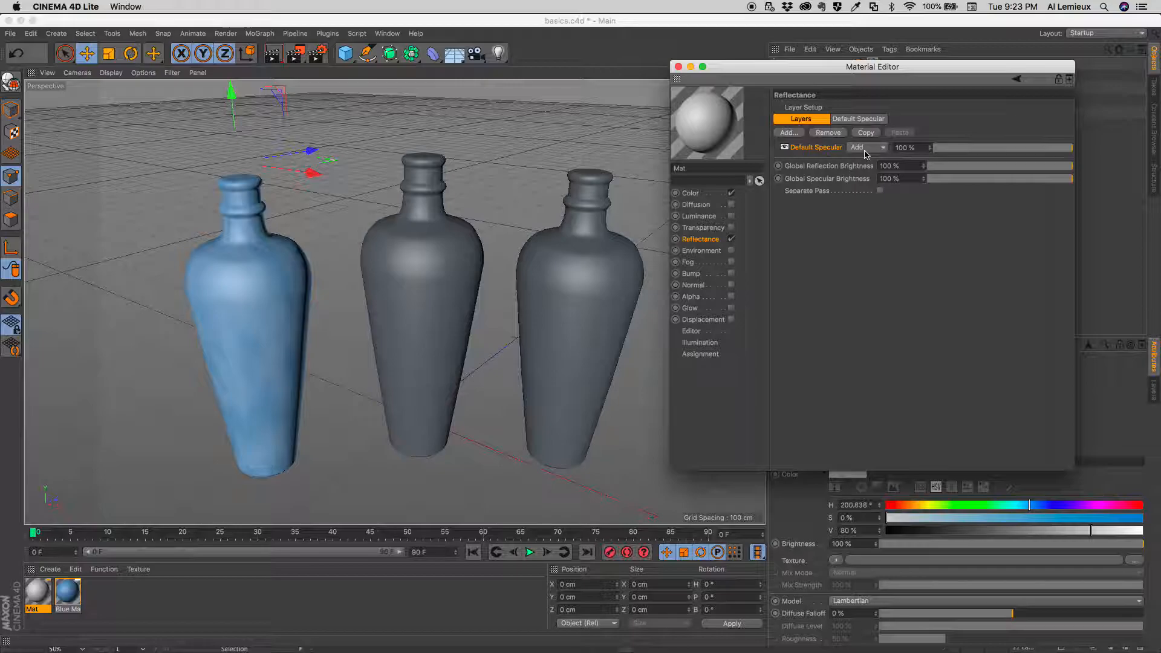
left_click_drag(1074, 173, 973, 179)
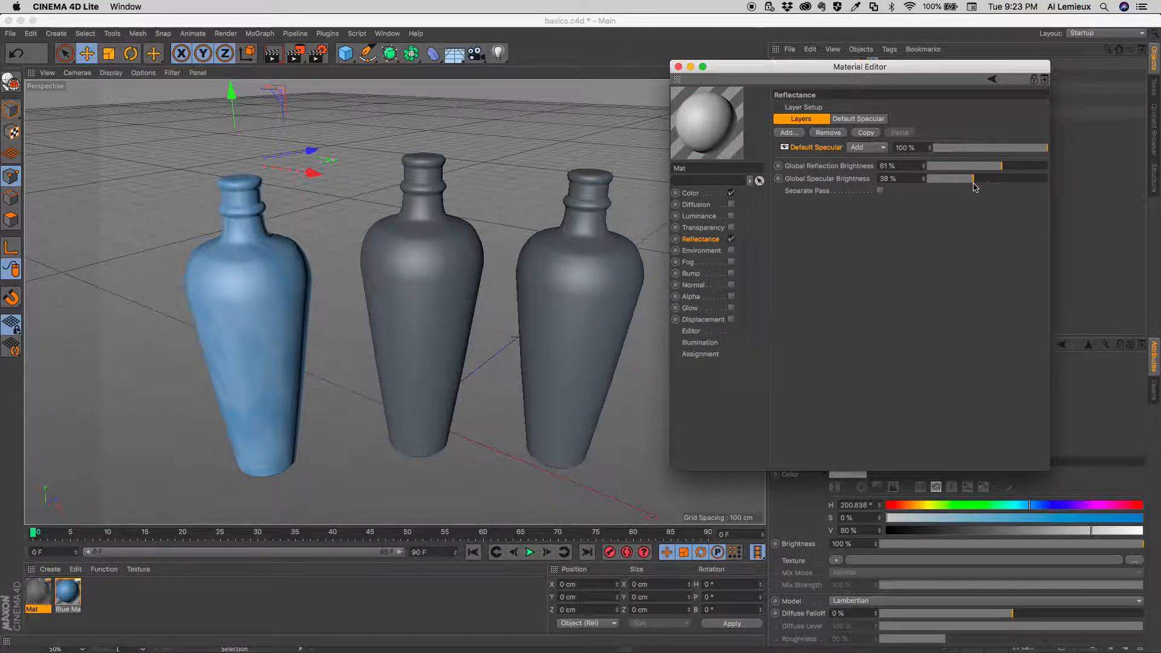
left_click_drag(1048, 149, 985, 149)
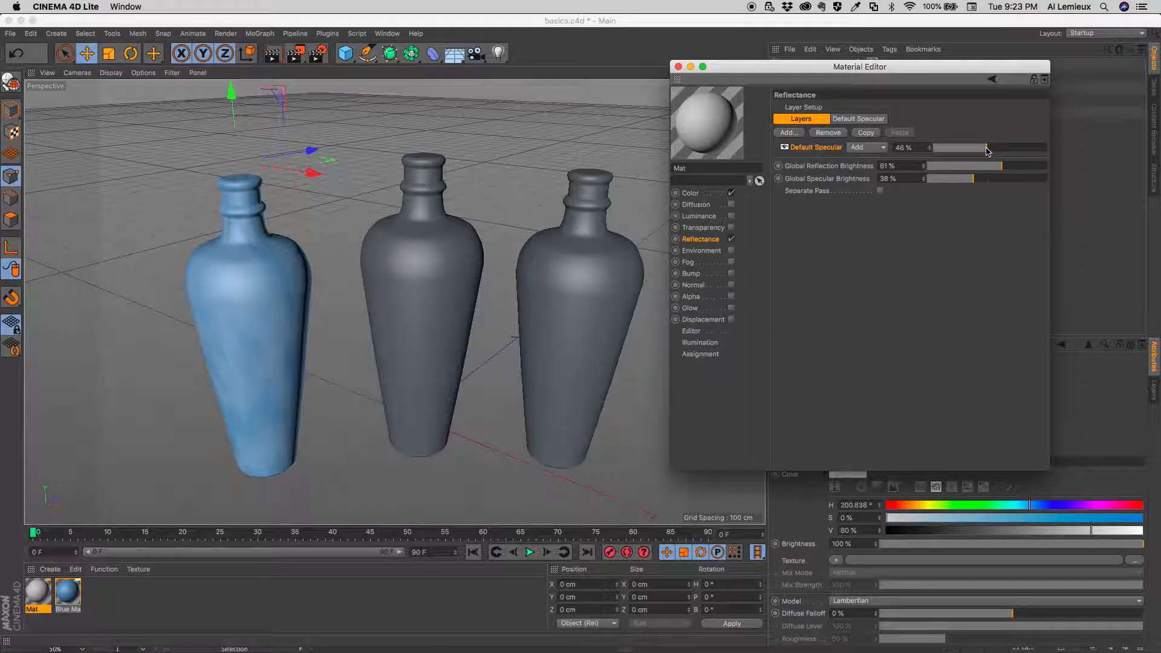
left_click(678, 67)
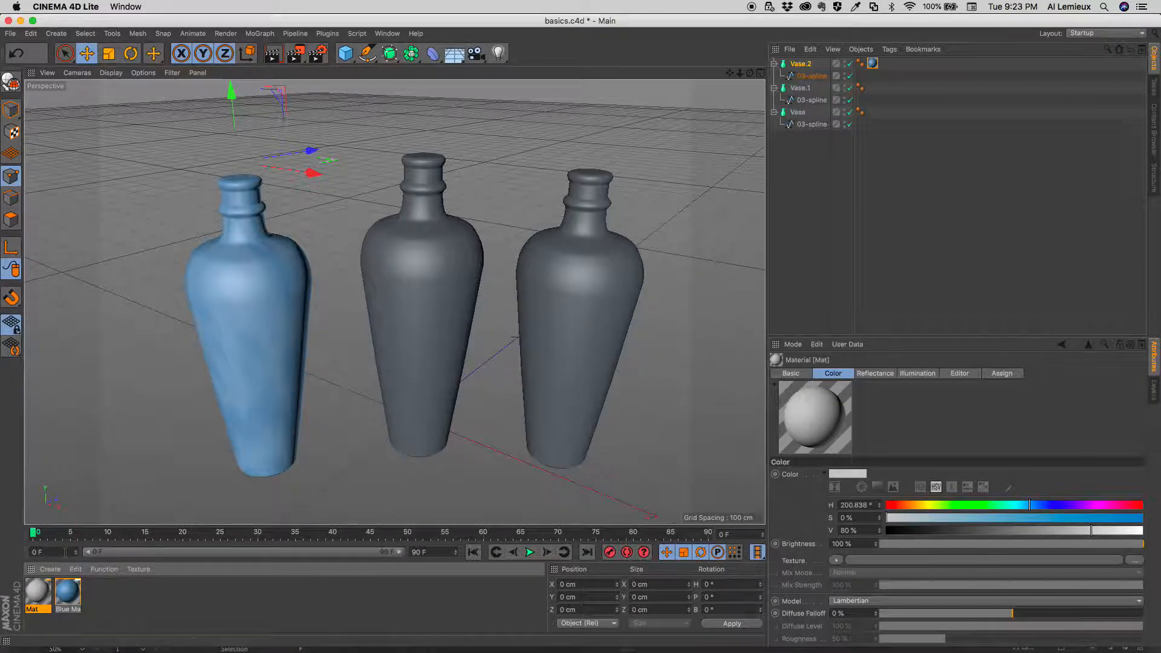
left_click_drag(31, 606, 456, 312)
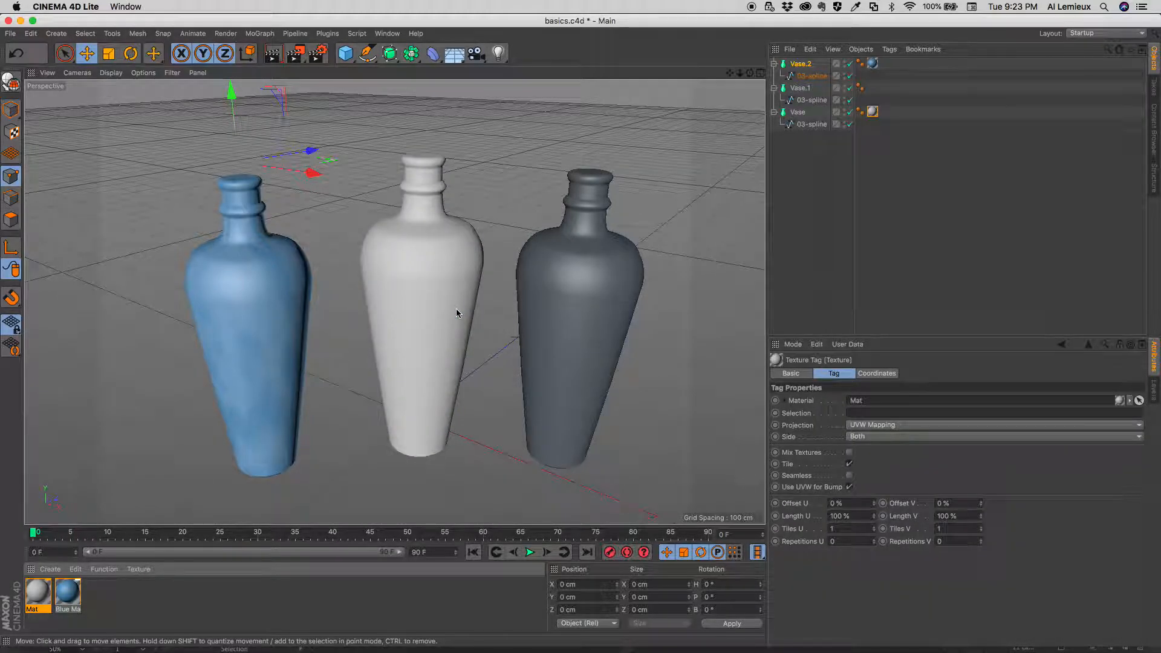
- Create a third standard material and set its base colour to RGB 73, 174, 204
left_click(50, 569)
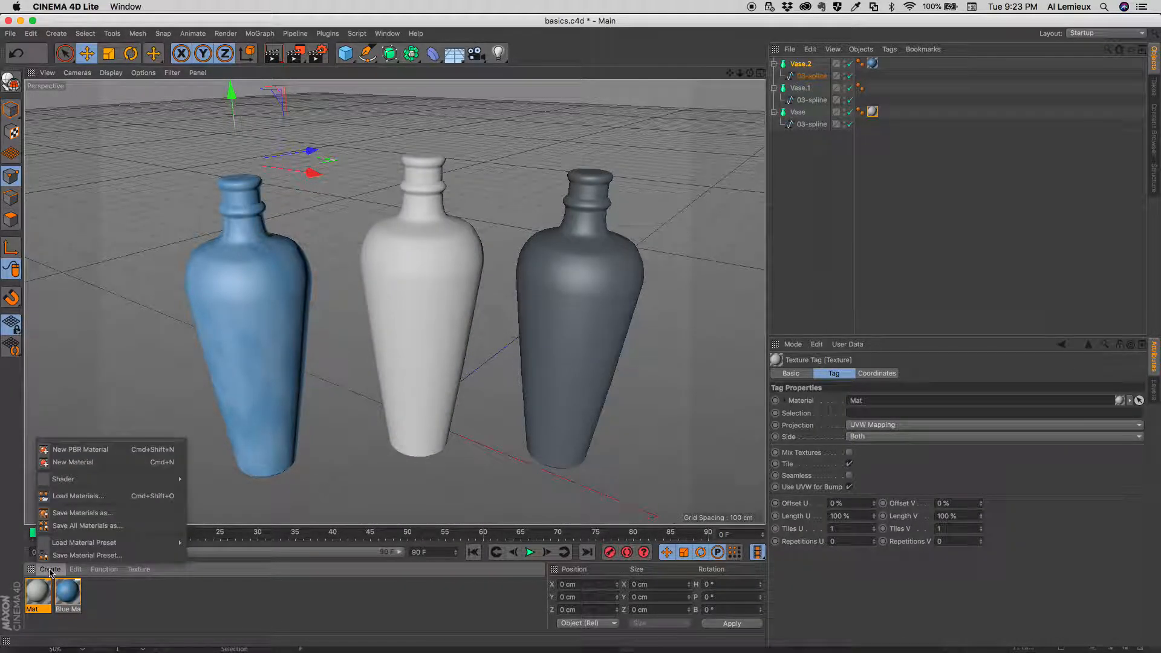
left_click(64, 463)
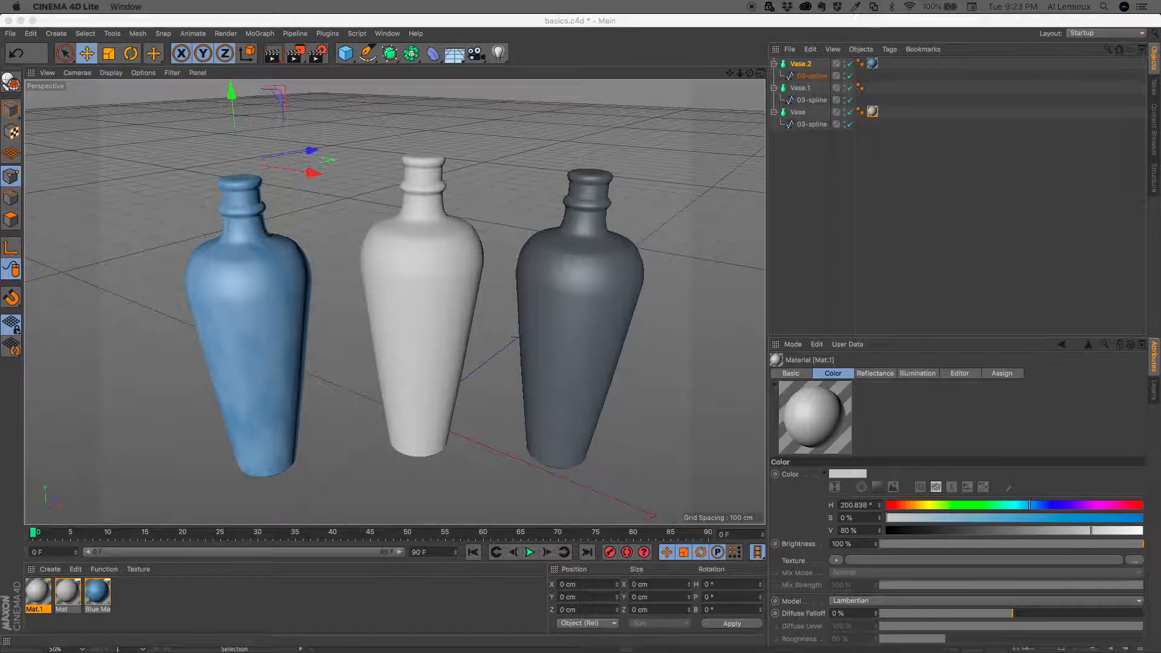
left_click_drag(0, 136, 604, 108)
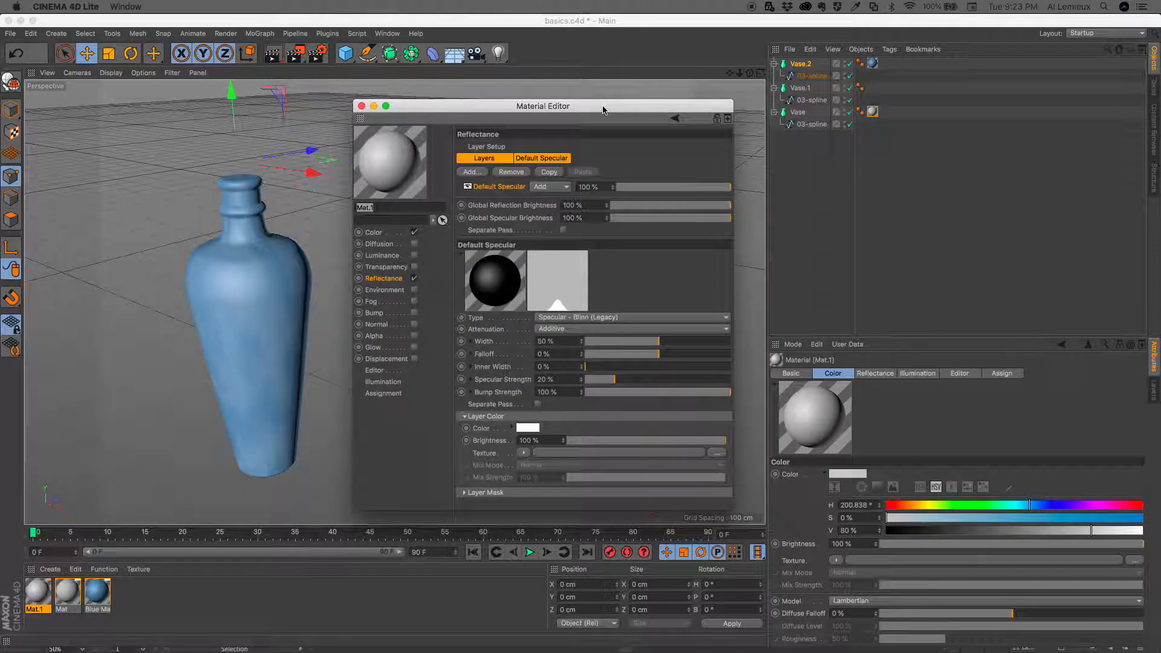
left_click(375, 233)
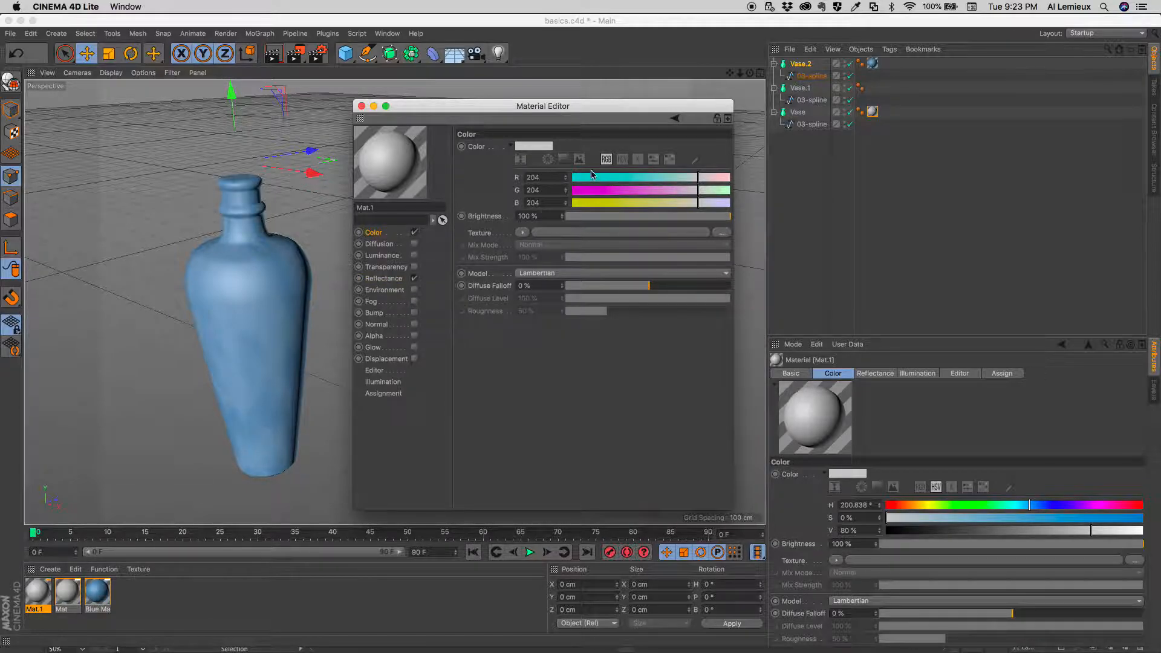
left_click(609, 178)
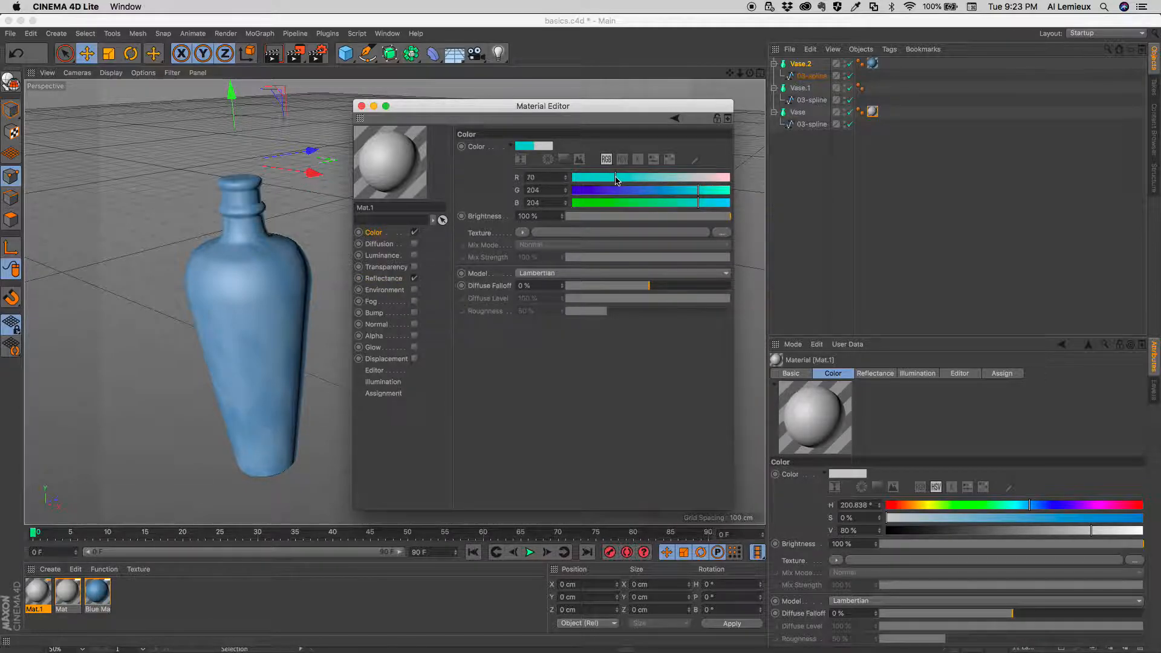
left_click_drag(616, 179, 618, 179)
left_click_drag(608, 121, 832, 140)
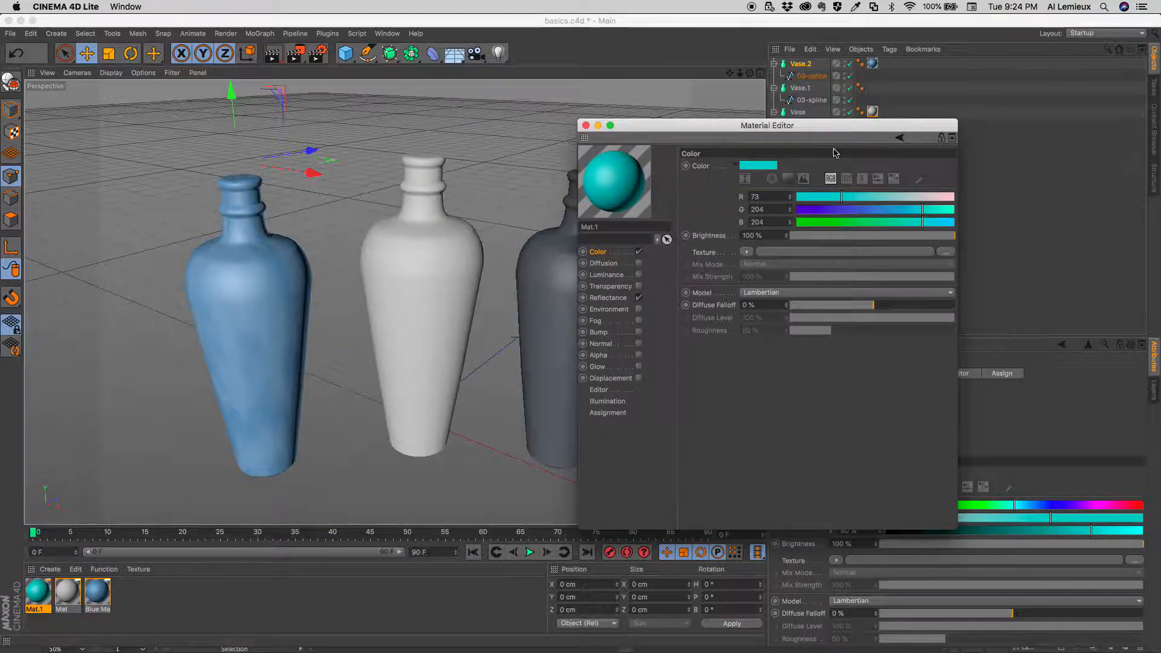
mouse_move(884, 210)
left_mouse_down()
mouse_move(874, 210)
mouse_move(904, 212)
left_mouse_up()
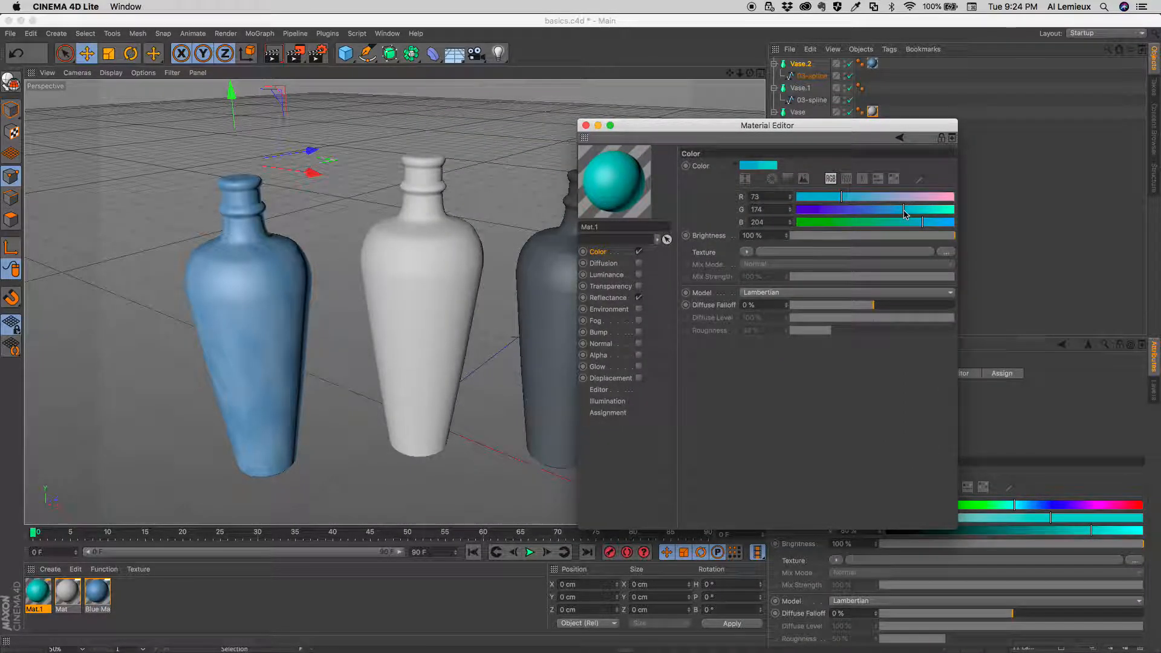
- Add the Simple Turbulence surface shader as the third material's colour texture and set its mix strength to 29%
left_click(747, 253)
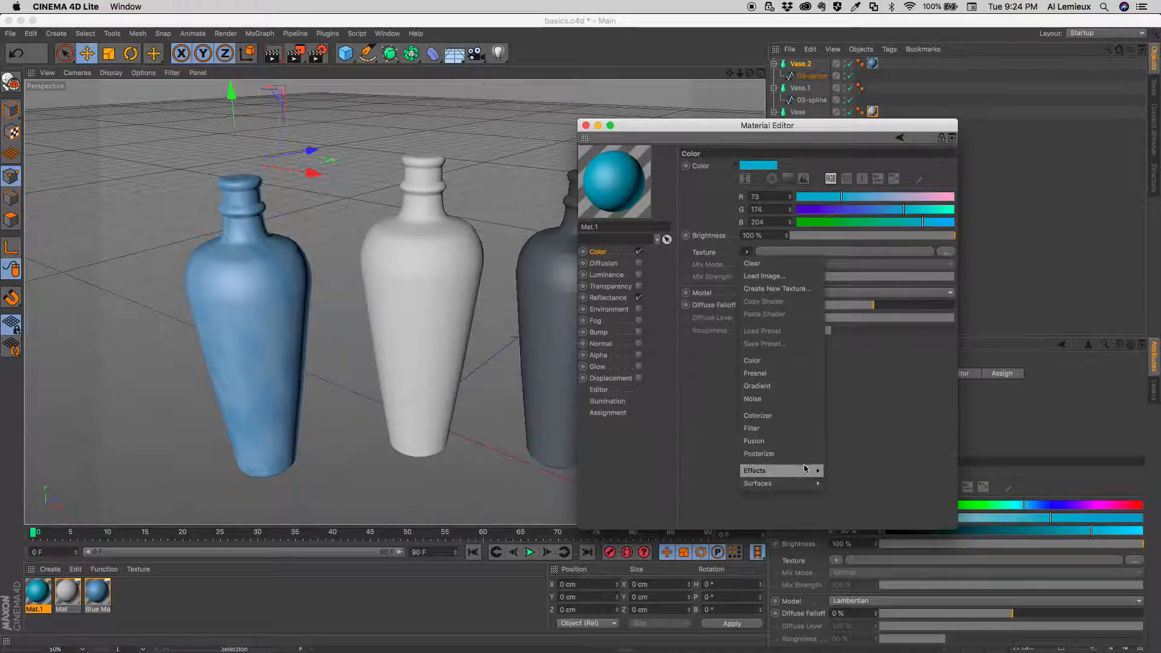
mouse_move(798, 488)
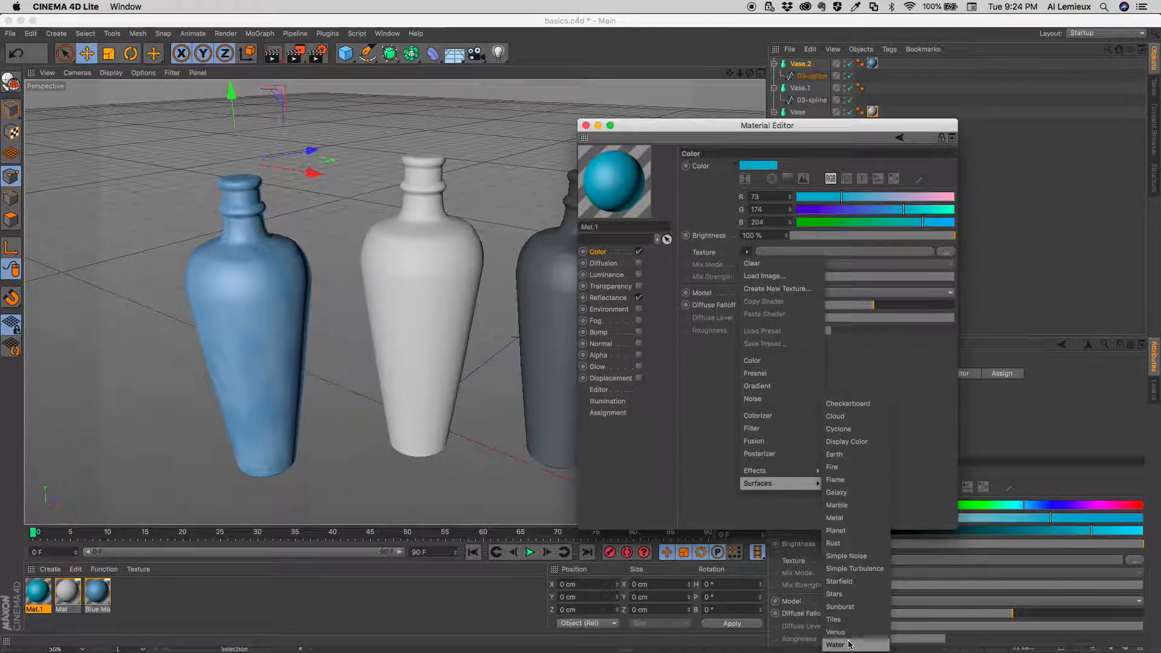
left_click(853, 569)
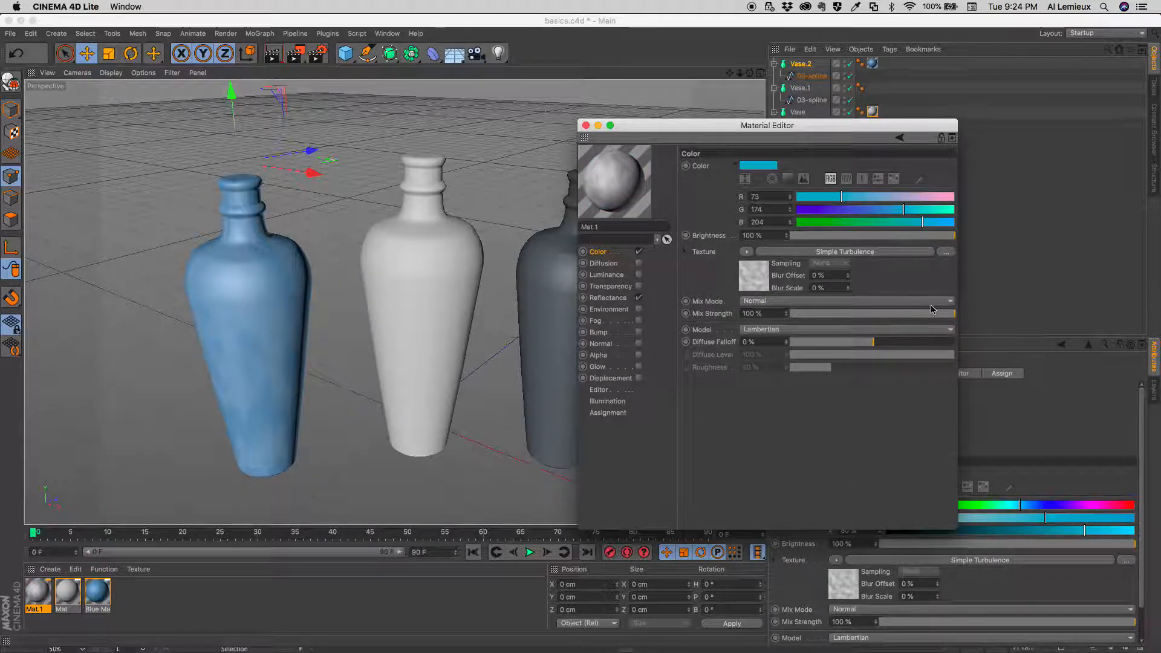
left_click_drag(954, 315, 839, 326)
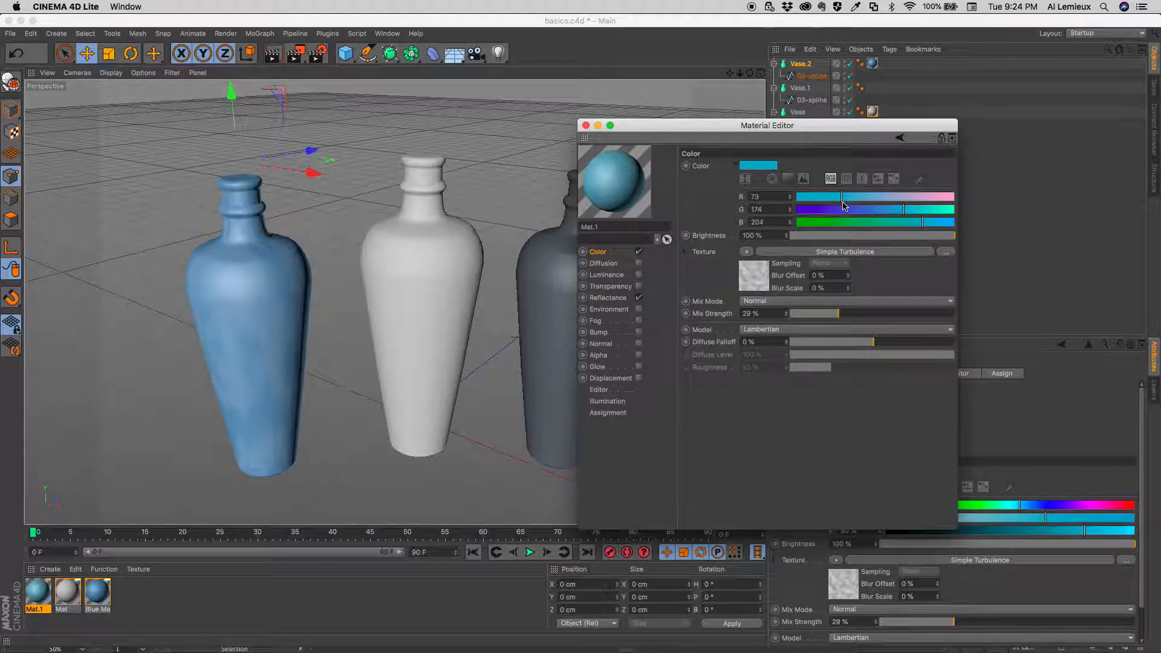
- Set the third material's green value to 79 for a purple-blue and apply the material to the rightmost vase
left_click_drag(901, 212, 846, 219)
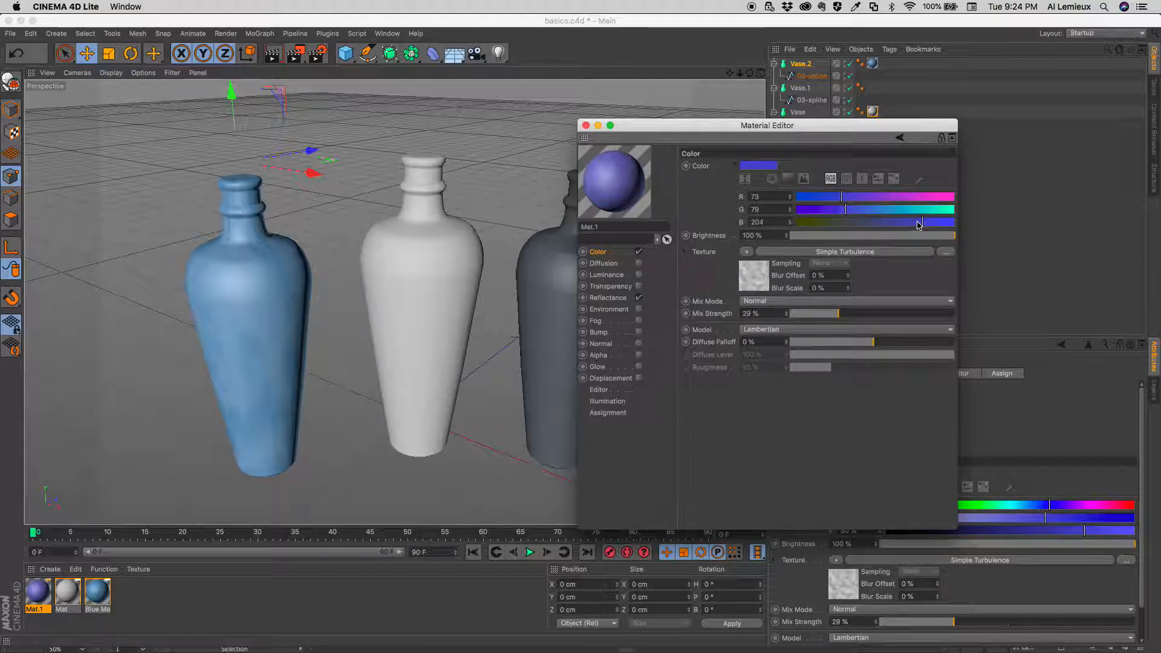
left_click(585, 125)
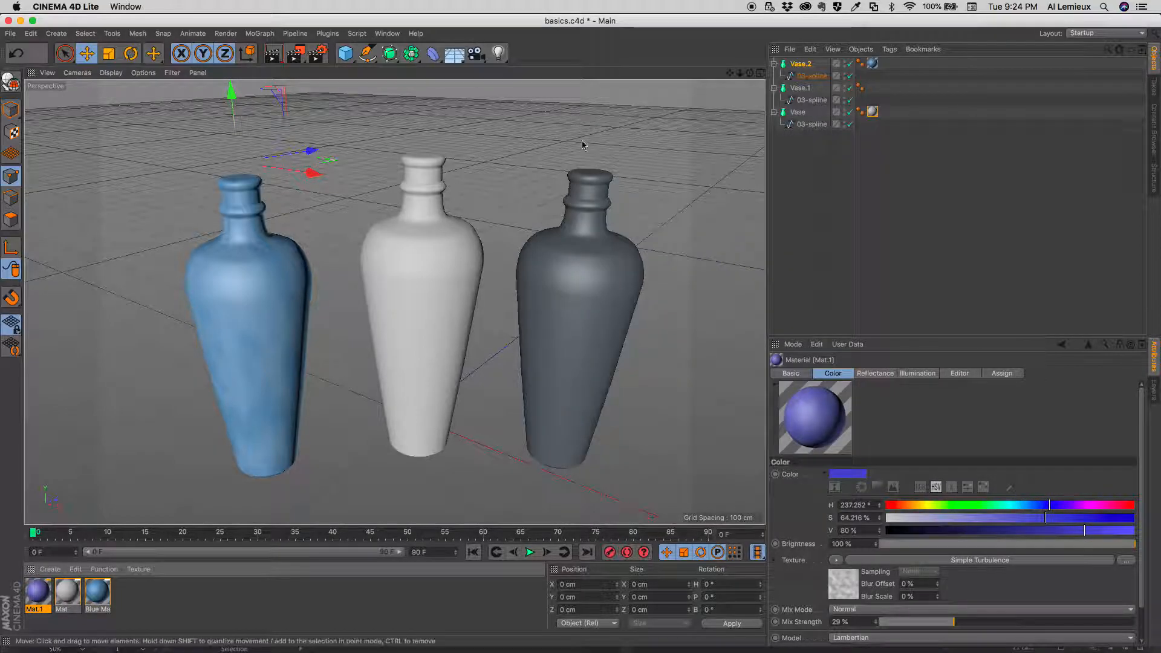
left_click_drag(30, 599, 590, 305)
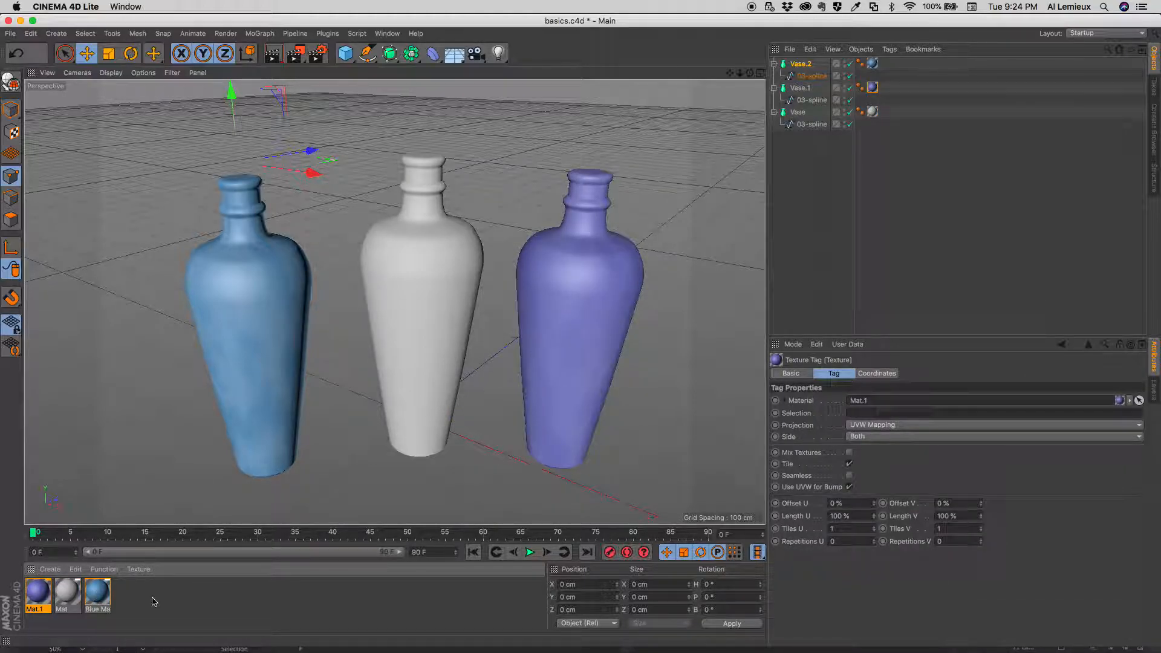
- Change the Blue Marble material's base colour to a muted purple with RGB values 110, 91, 113
left_click(95, 594)
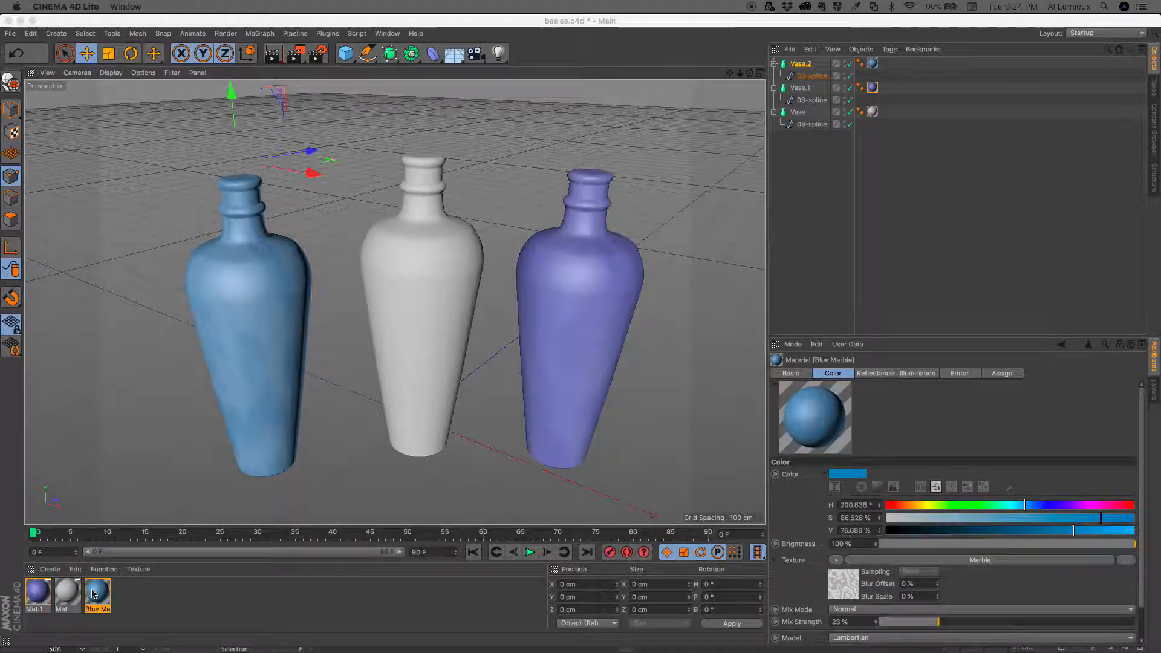
double_click(97, 594)
left_click_drag(394, 134, 875, 131)
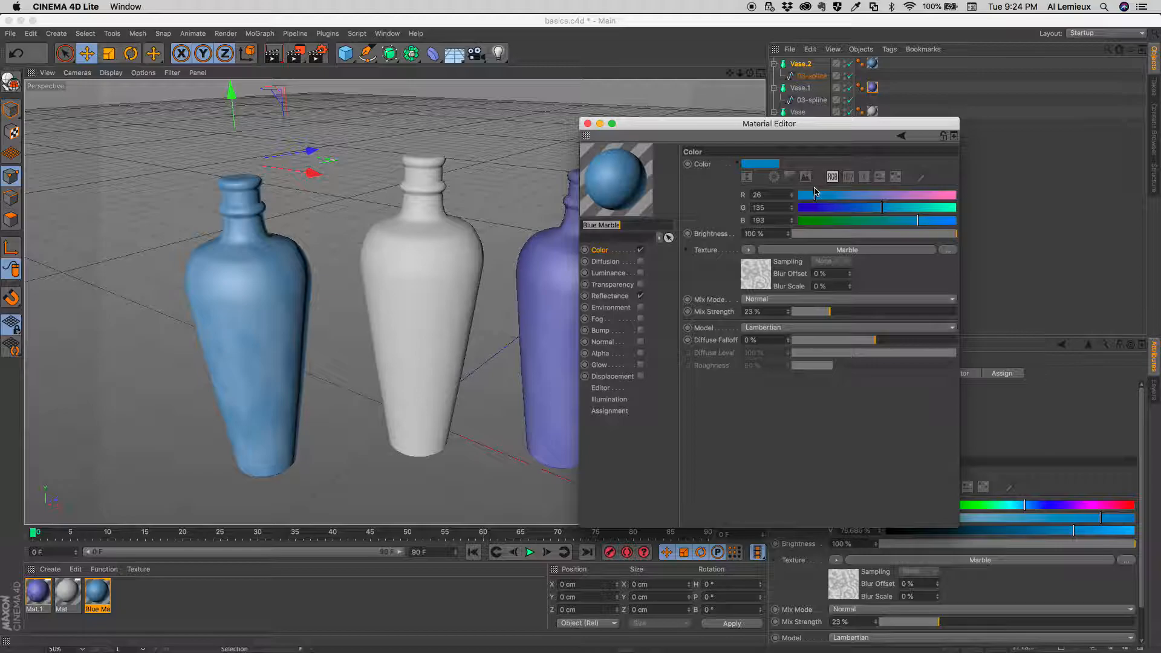
mouse_move(816, 195)
left_mouse_down()
mouse_move(866, 208)
mouse_move(850, 208)
left_mouse_up()
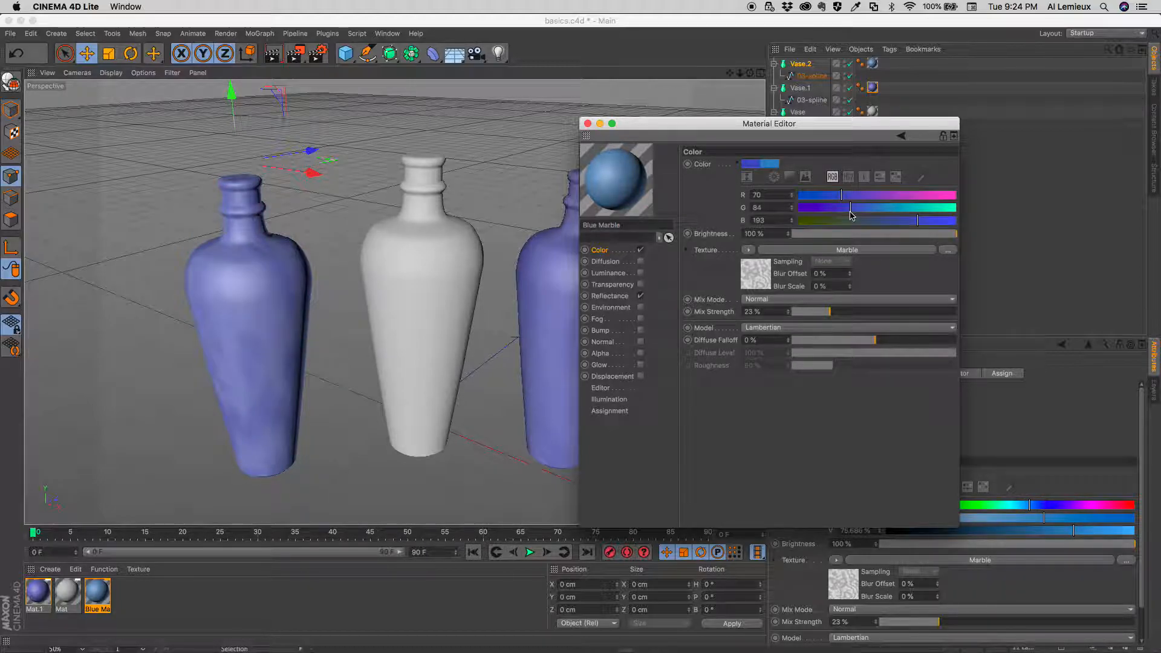
left_click_drag(916, 222, 869, 222)
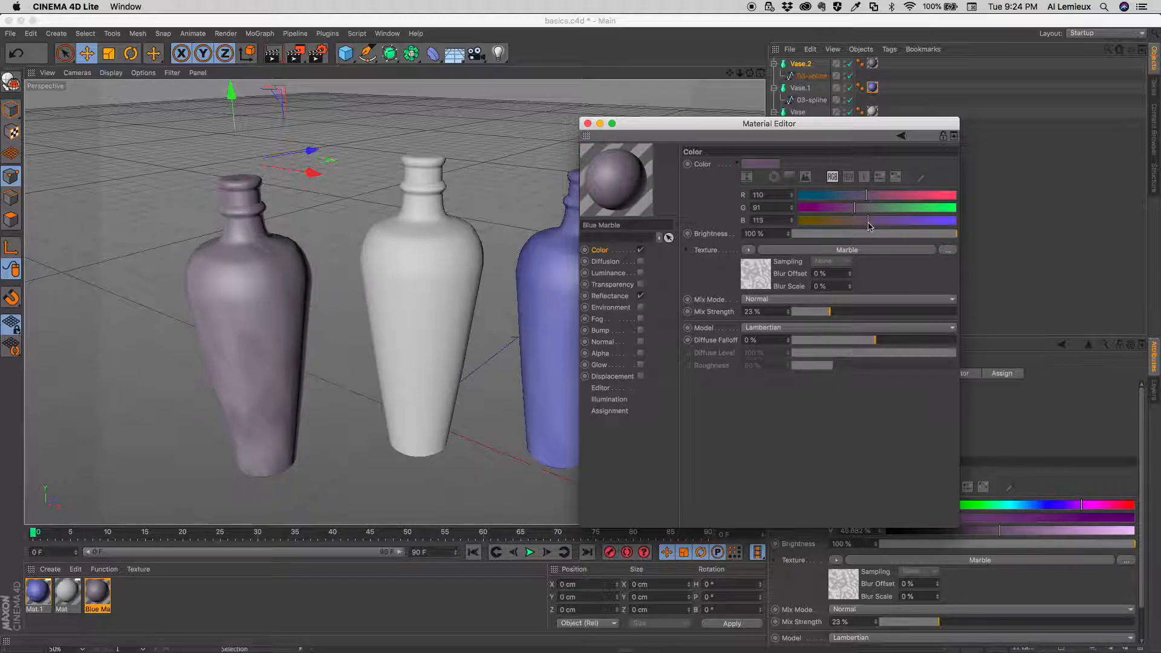
left_click(587, 124)
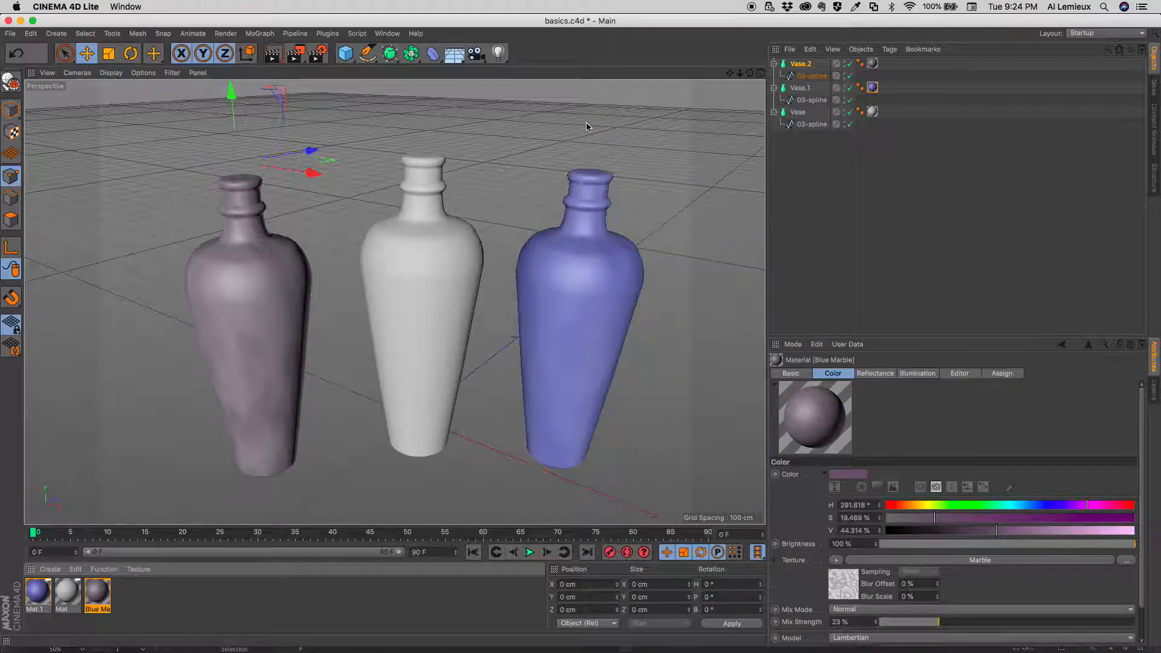